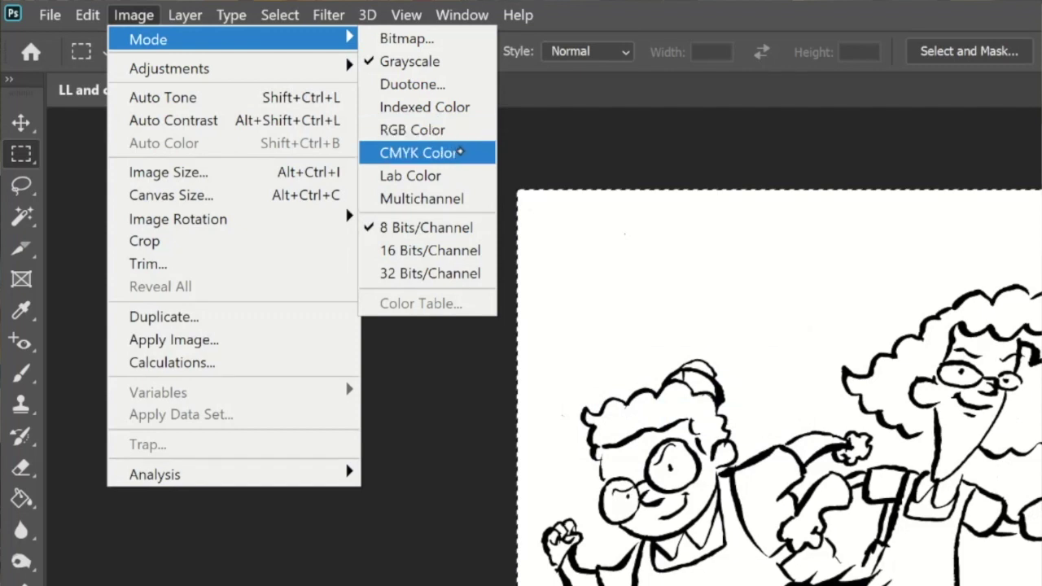
- Convert the document to RGB Color, restore the default black and white colors, and cut and paste the line art onto its own layer
click(464, 130)
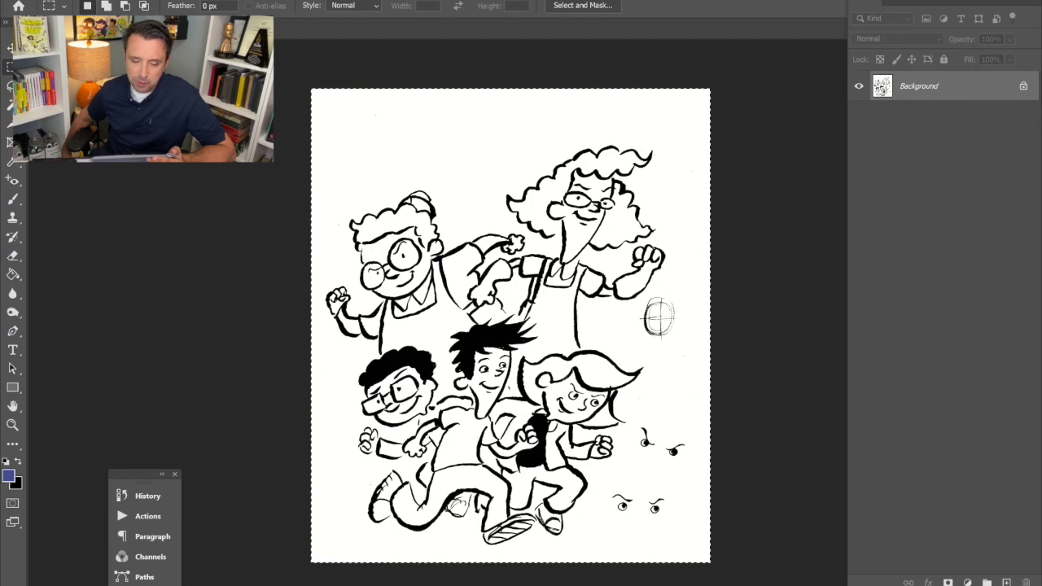
key(d)
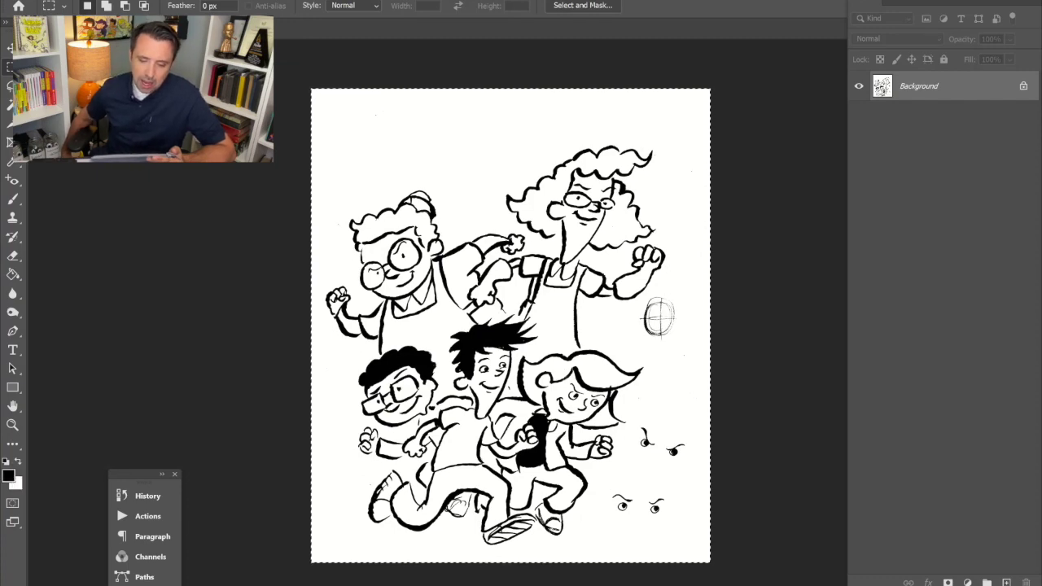
key(ctrl+x)
key(ctrl+v)
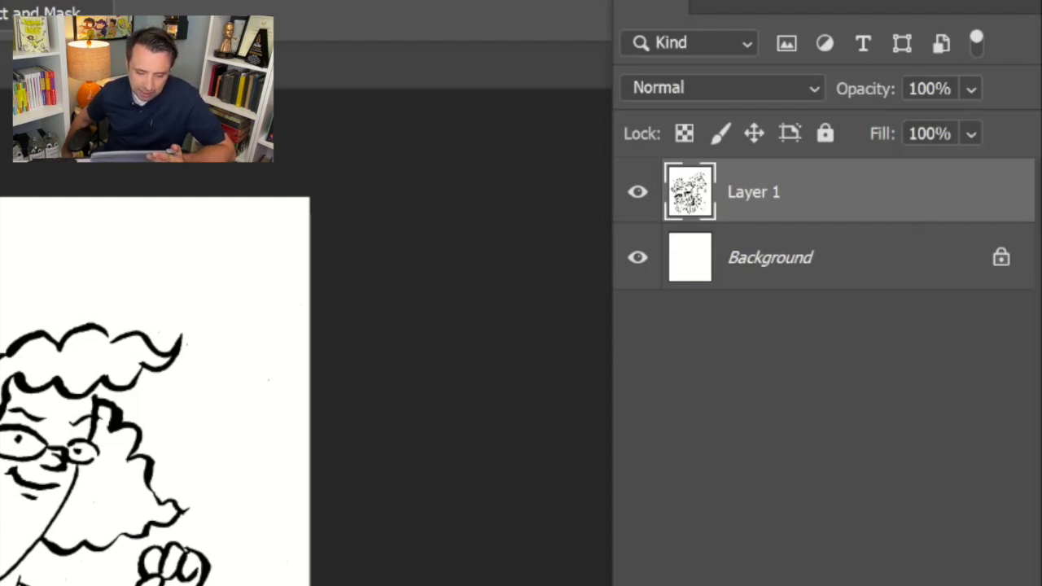
- Drop out the whites of the line-art layer with Blend If for This Layer, and add an empty layer between it and the background
key(ctrl+l)
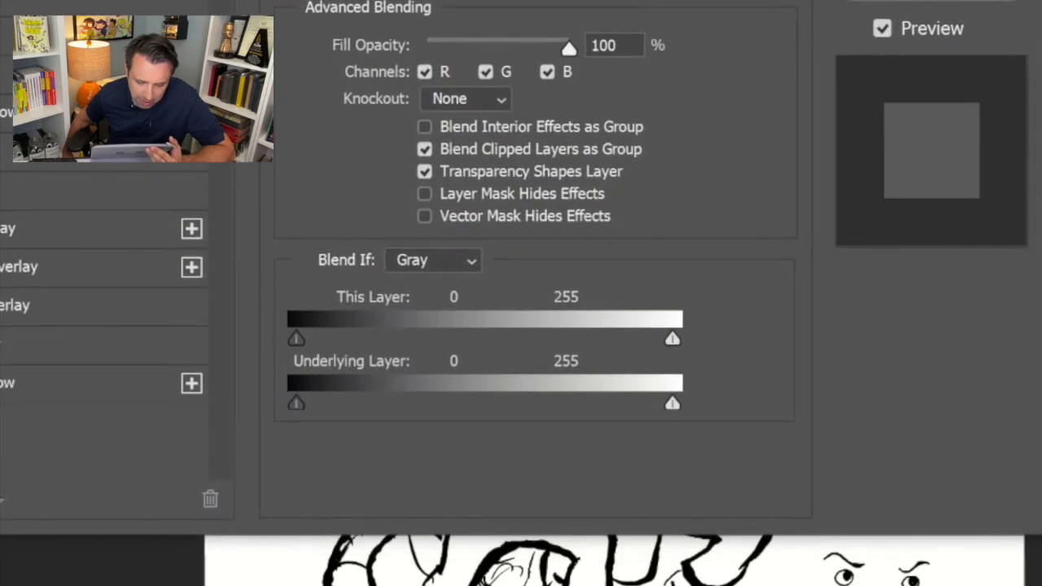
drag(672, 341, 454, 359)
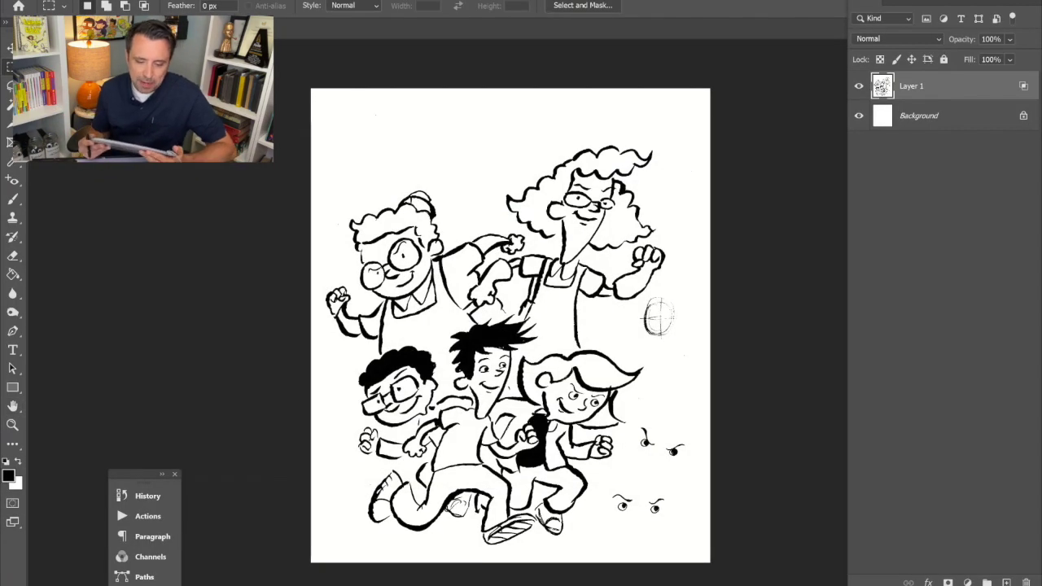
click(915, 117)
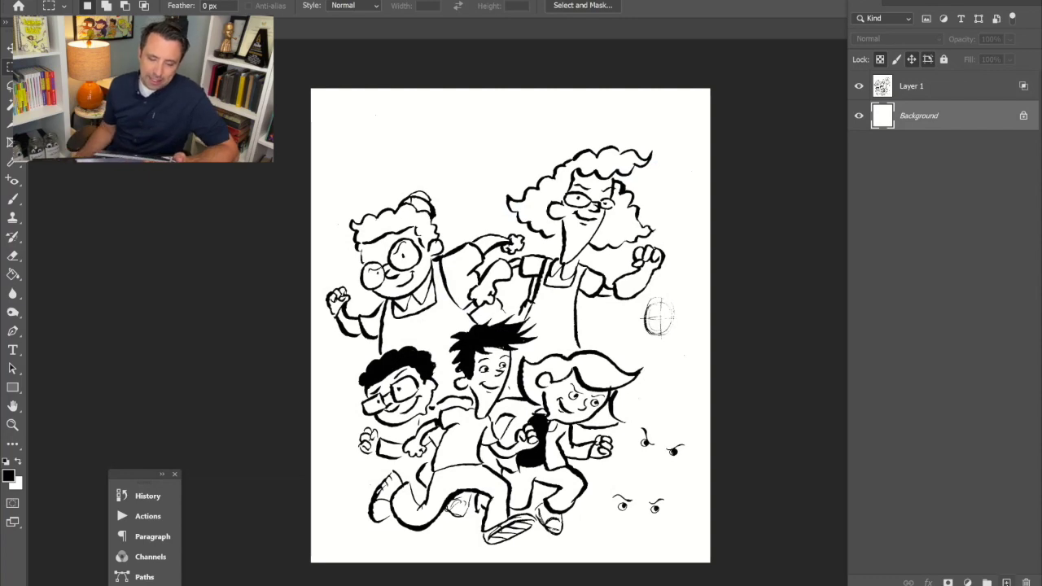
click(1008, 583)
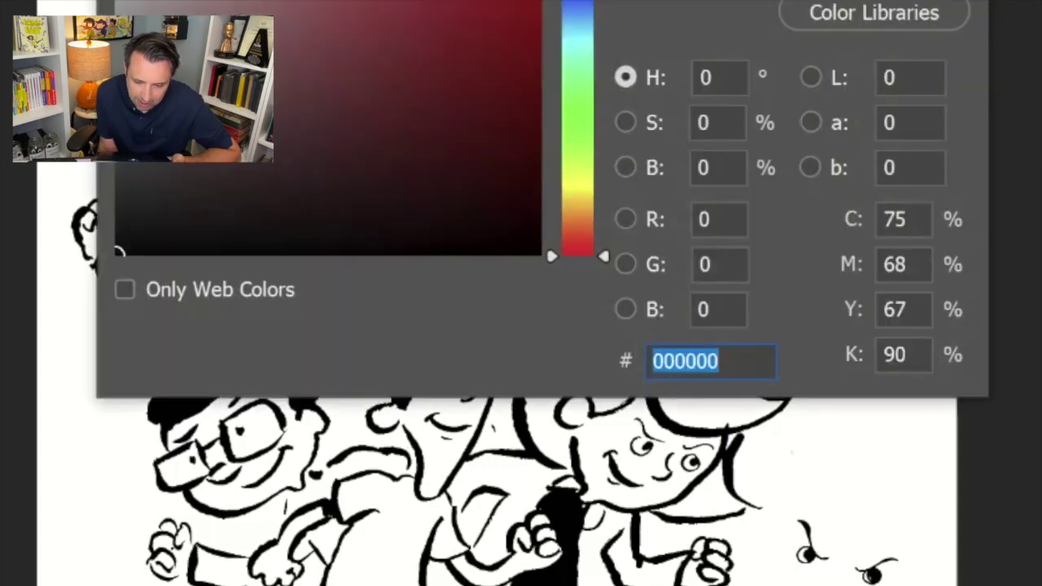
- Set the foreground color to bright yellow fcff04, try a brush stroke over the tall woman's apron, and undo the stroke
click(581, 184)
click(533, 1)
key(Return)
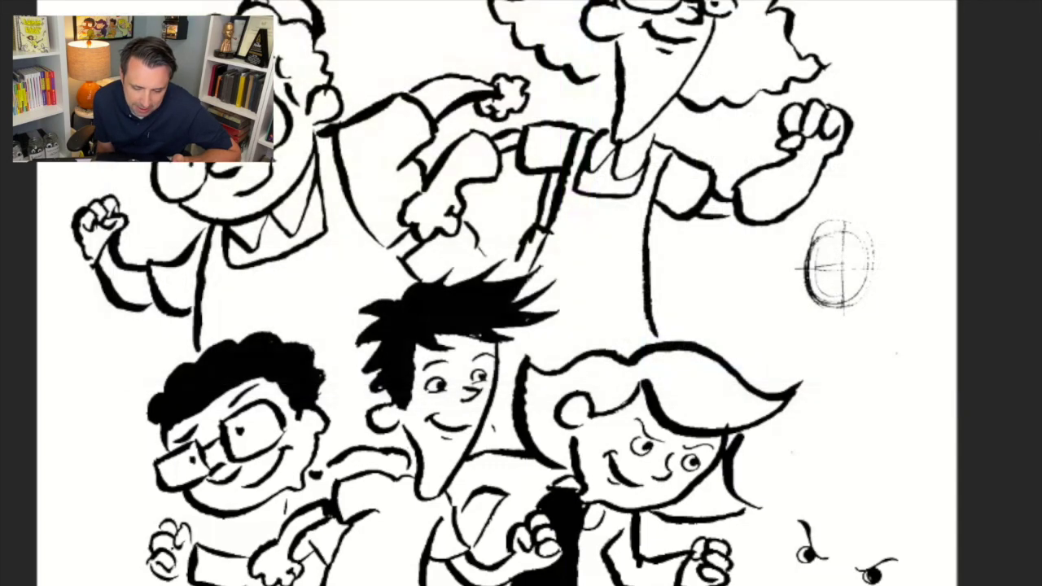
mouse_move(592, 230)
mouse_down()
mouse_move(581, 288)
mouse_move(609, 290)
mouse_move(619, 307)
mouse_move(716, 262)
mouse_up()
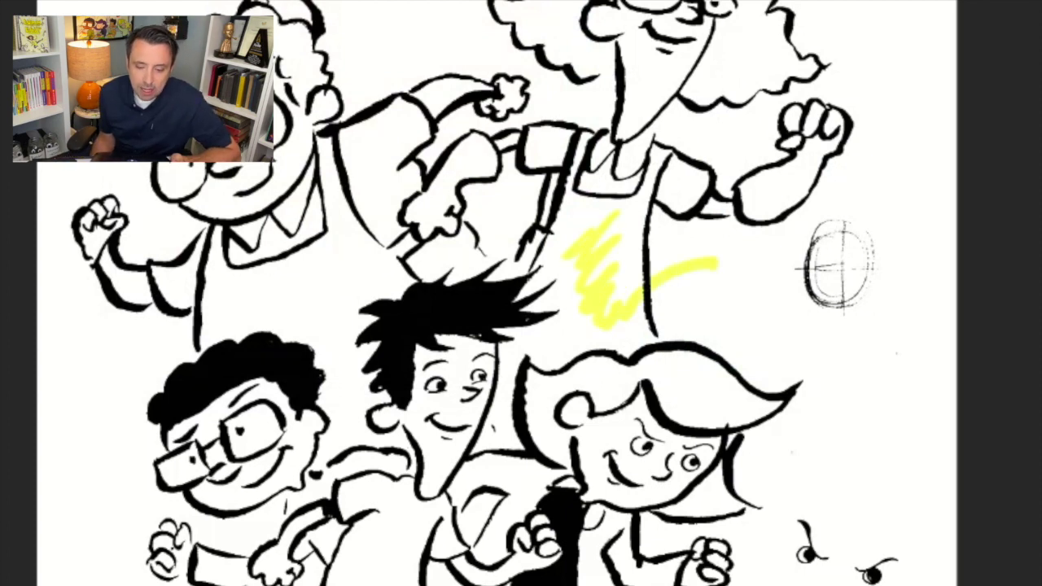
key(ctrl+z)
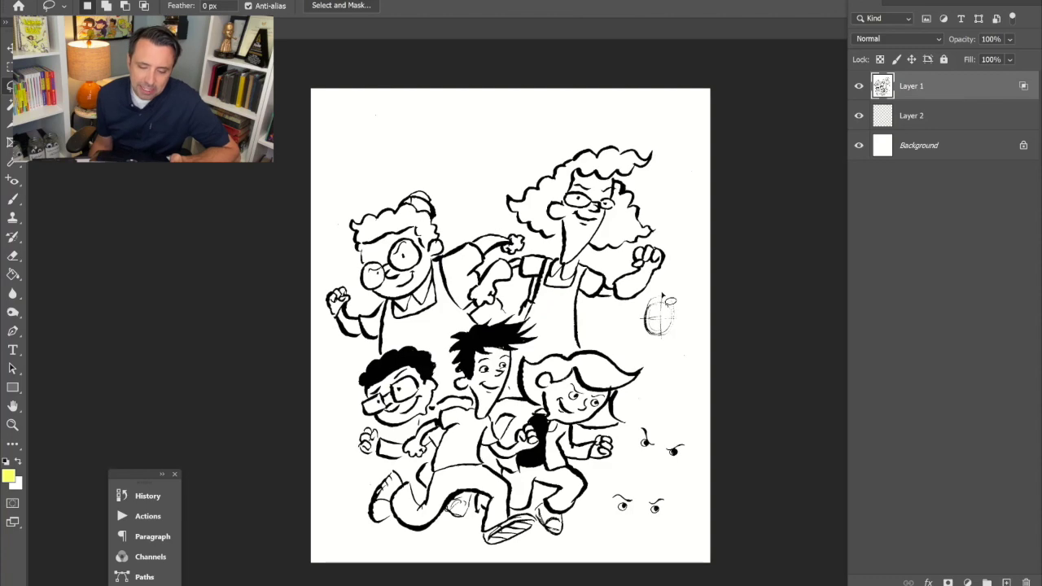
- Lasso and delete the rough oval sketch below the tall woman's raised fist on Layer 1
mouse_move(843, 204)
mouse_down()
mouse_move(810, 328)
mouse_move(914, 246)
mouse_move(848, 208)
mouse_up()
key(Delete)
key(ctrl+d)
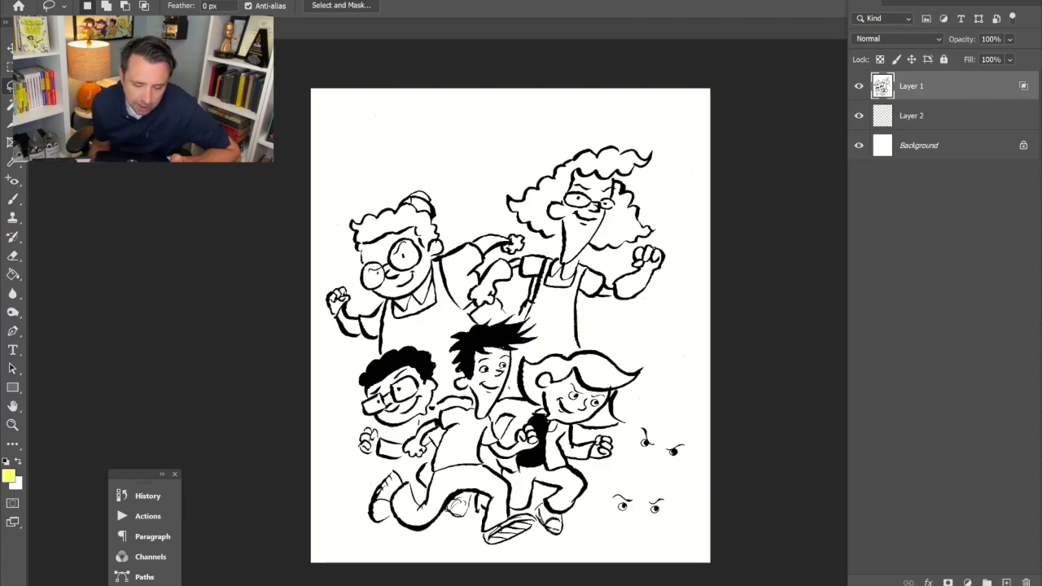
- Lasso both of the running girl's original eyes with their brows on Layer 1 and delete them
scroll(511, 326, up, 5)
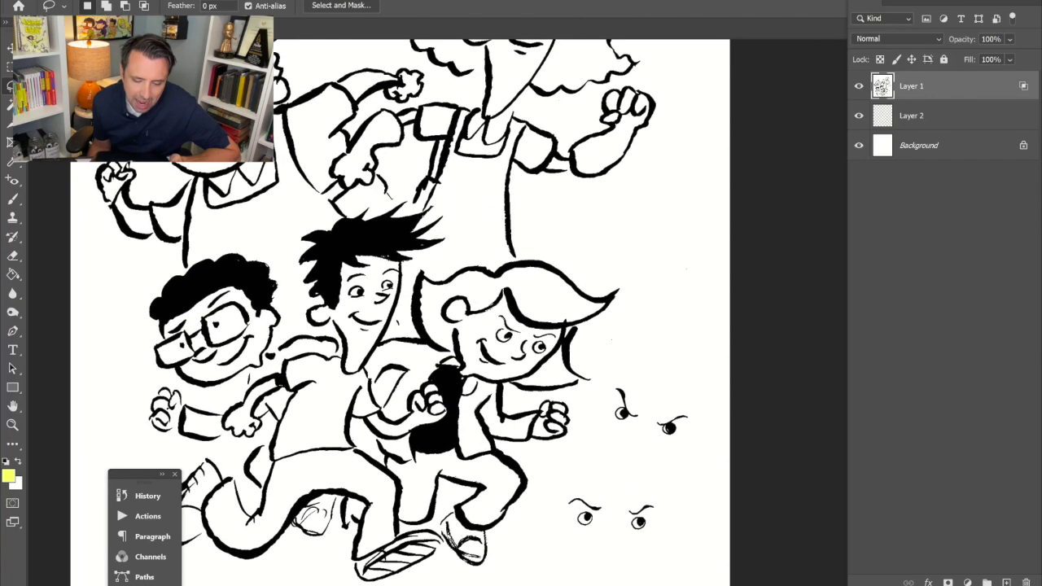
mouse_move(521, 331)
mouse_down()
mouse_move(507, 314)
mouse_move(505, 357)
mouse_move(536, 342)
mouse_move(539, 364)
mouse_move(560, 362)
mouse_move(570, 334)
mouse_move(525, 331)
mouse_up()
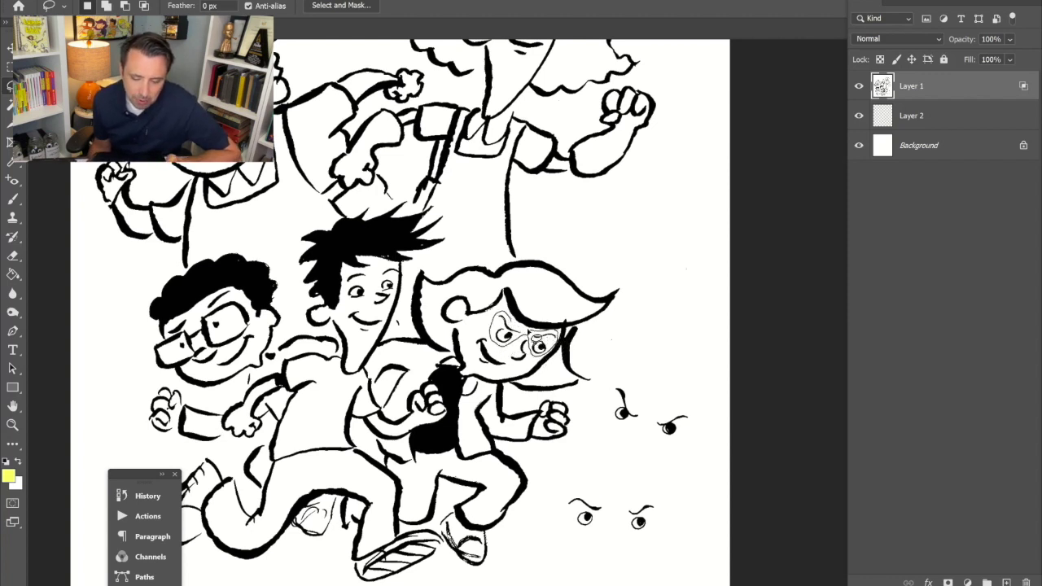
key(Delete)
key(ctrl+d)
- Select the upper spare pair of eyes with the Magic Wand, move it onto the girl's blank face, and lasso the remaining spare pair
key(w)
shift+click(624, 415)
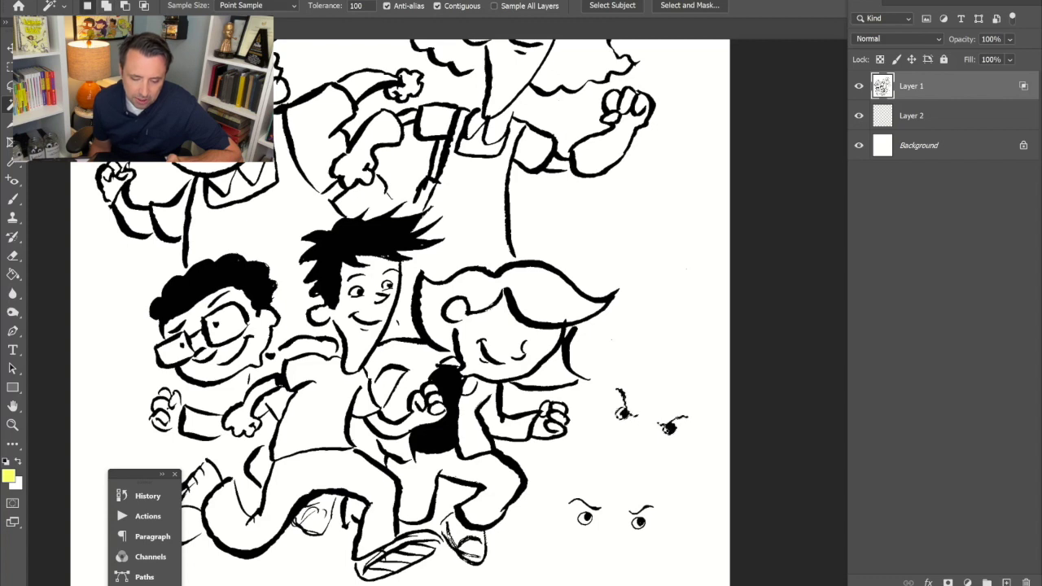
key(ctrl+t)
drag(689, 389, 562, 366)
key(Return)
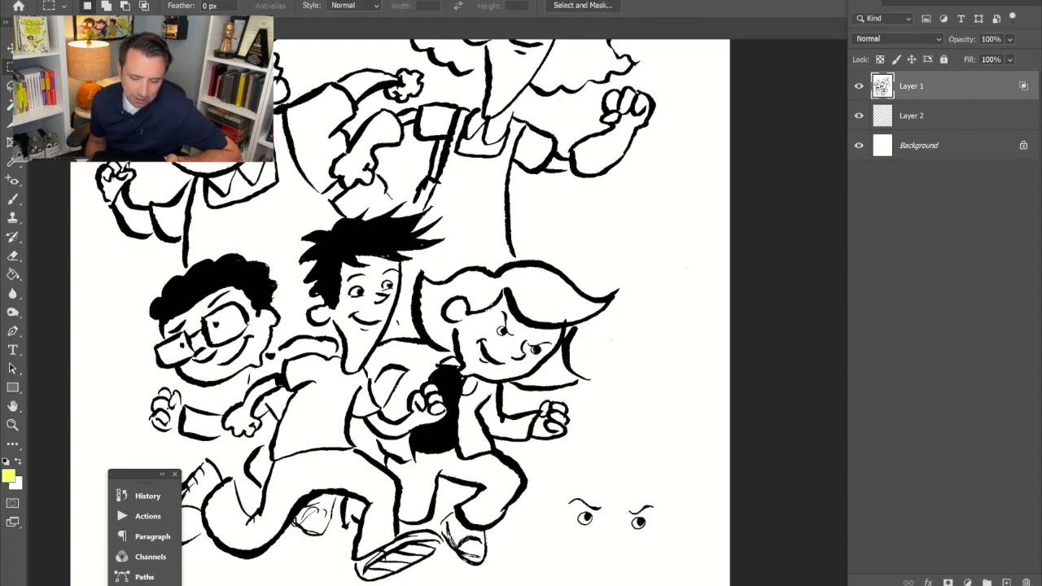
key(l)
mouse_move(581, 479)
mouse_down()
mouse_move(556, 499)
mouse_move(583, 548)
mouse_move(673, 555)
mouse_up()
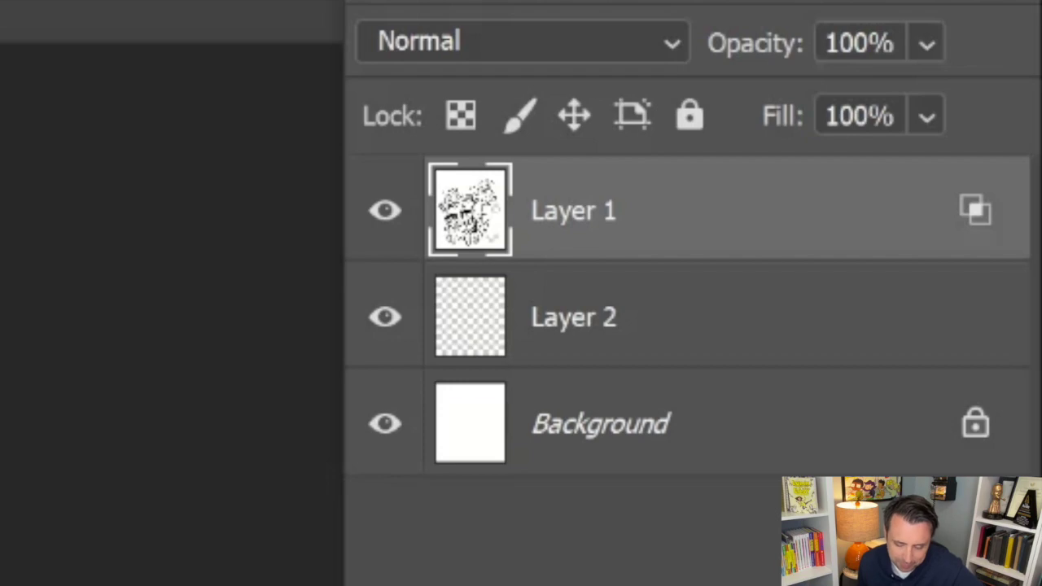
- Paint the tall woman's apron and its shoulder straps bright yellow on Layer 2 with the brush
click(562, 335)
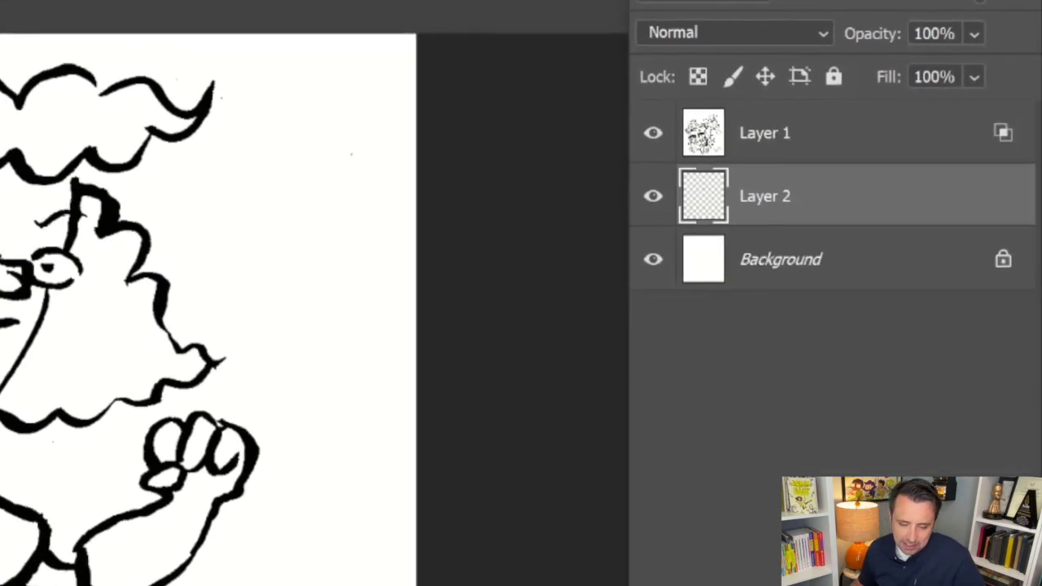
right_click(235, 434)
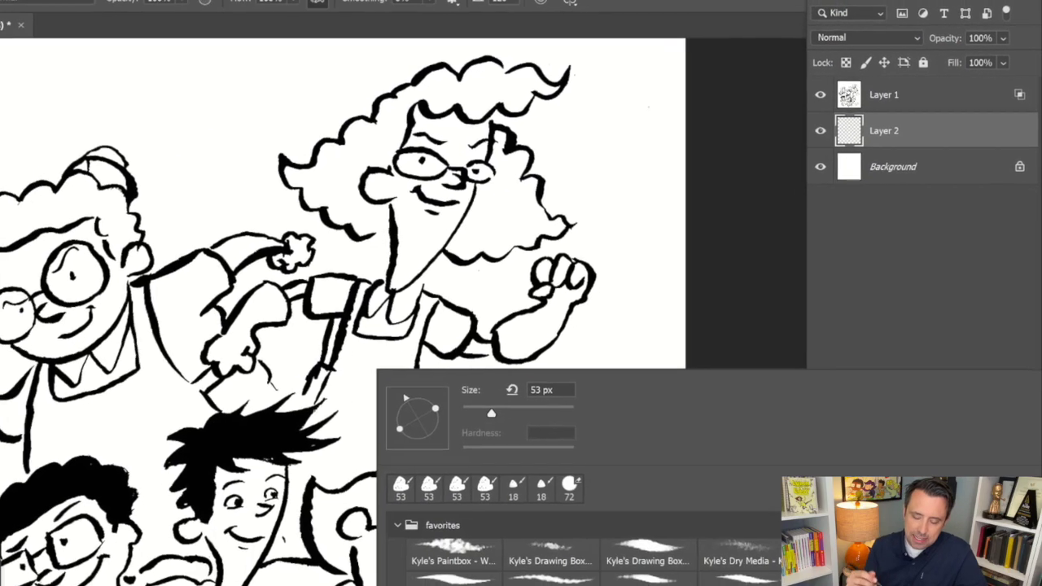
key(Escape)
mouse_move(469, 247)
mouse_down()
mouse_move(467, 283)
mouse_move(486, 295)
mouse_move(515, 297)
mouse_move(527, 261)
mouse_up()
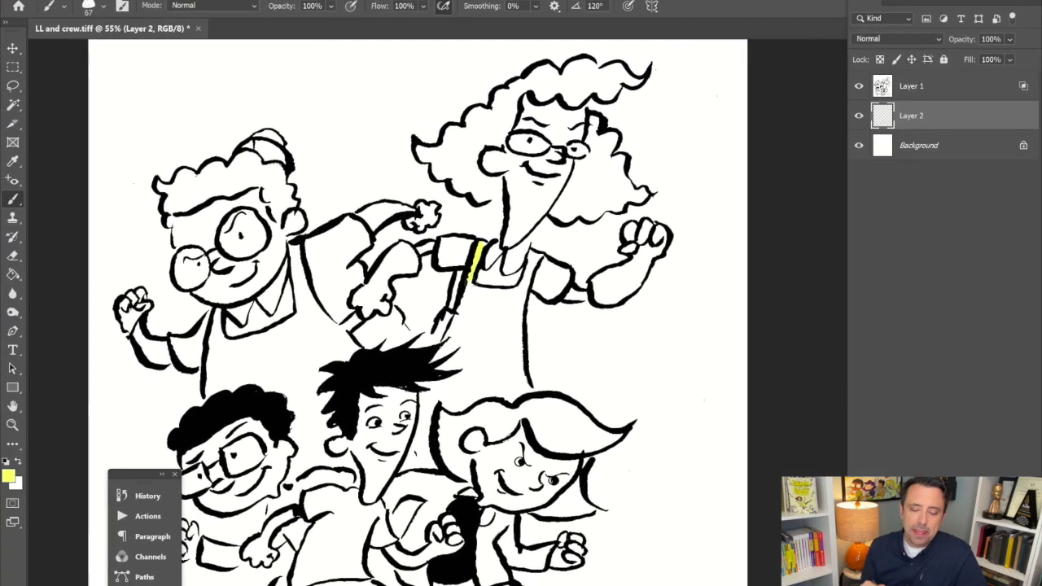
mouse_move(522, 300)
mouse_down()
mouse_move(521, 389)
mouse_move(440, 404)
mouse_move(417, 462)
mouse_move(416, 428)
mouse_up()
mouse_move(424, 384)
mouse_down()
mouse_move(459, 393)
mouse_move(509, 364)
mouse_move(506, 301)
mouse_move(491, 298)
mouse_move(479, 349)
mouse_move(466, 336)
mouse_move(480, 364)
mouse_up()
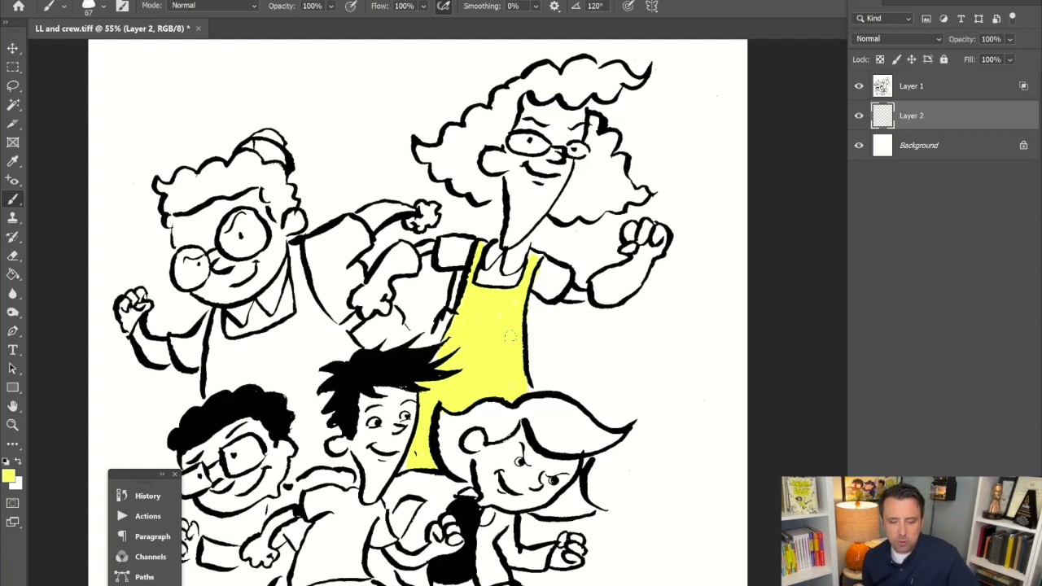
- Set the foreground color to pale yellow ffef86 and refill the tall woman's apron with the Paint Bucket
click(8, 476)
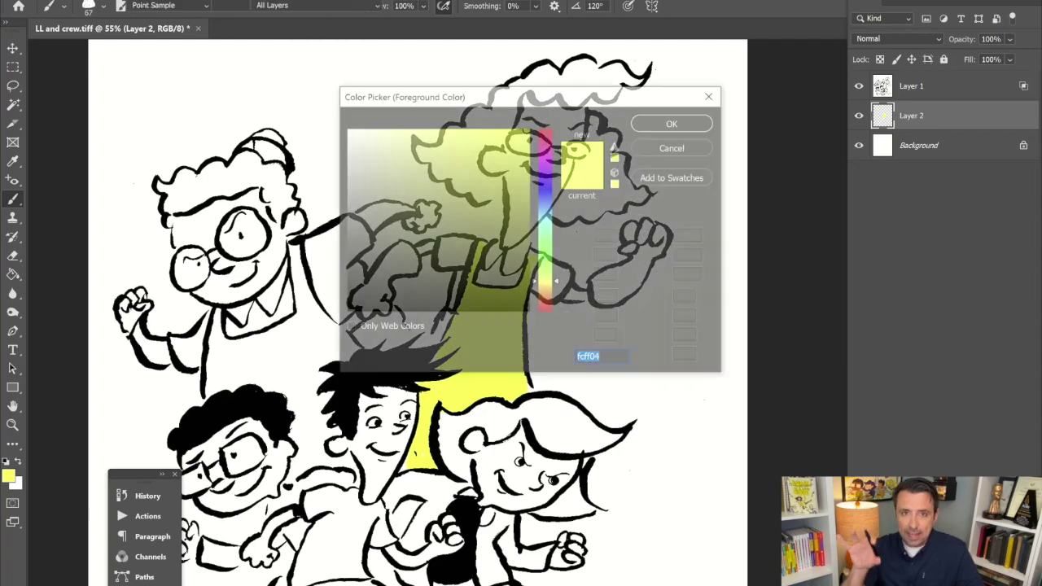
text(ffea86)
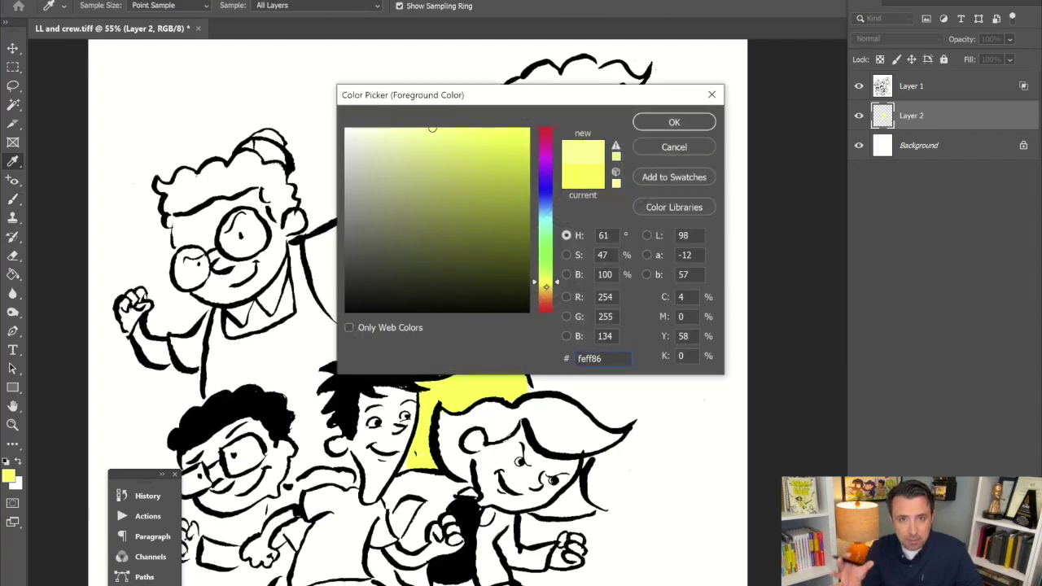
key(Return)
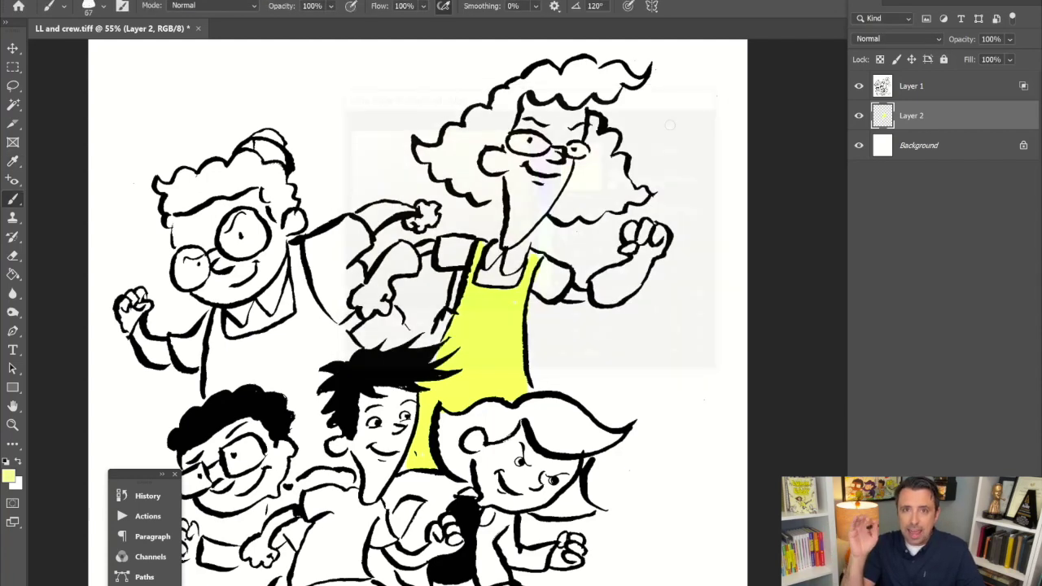
click(517, 337)
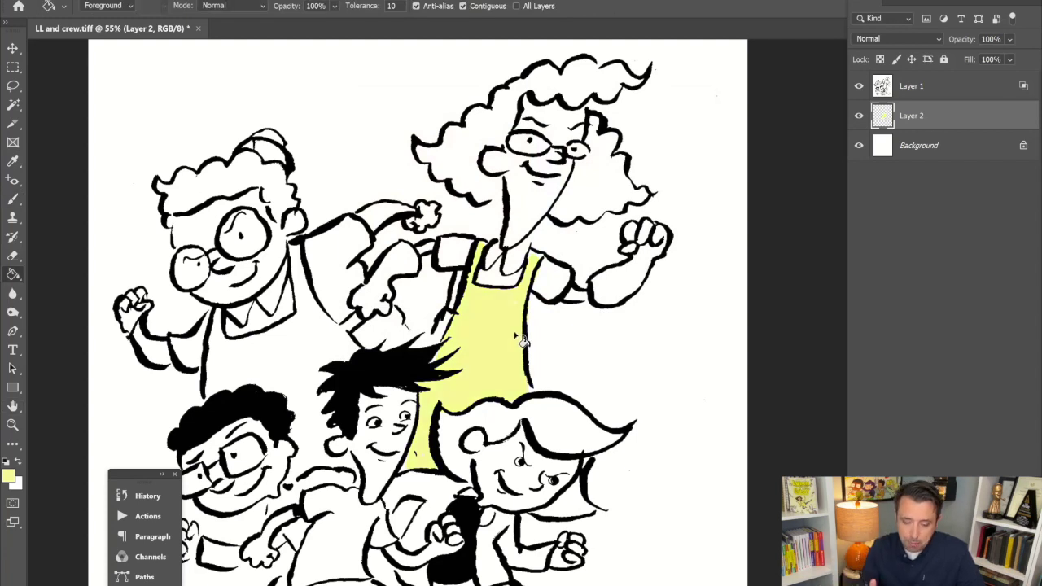
- Brush pale yellow along the inside edges of the bun-haired character's apron and flood-fill its interior with the Paint Bucket
key(b)
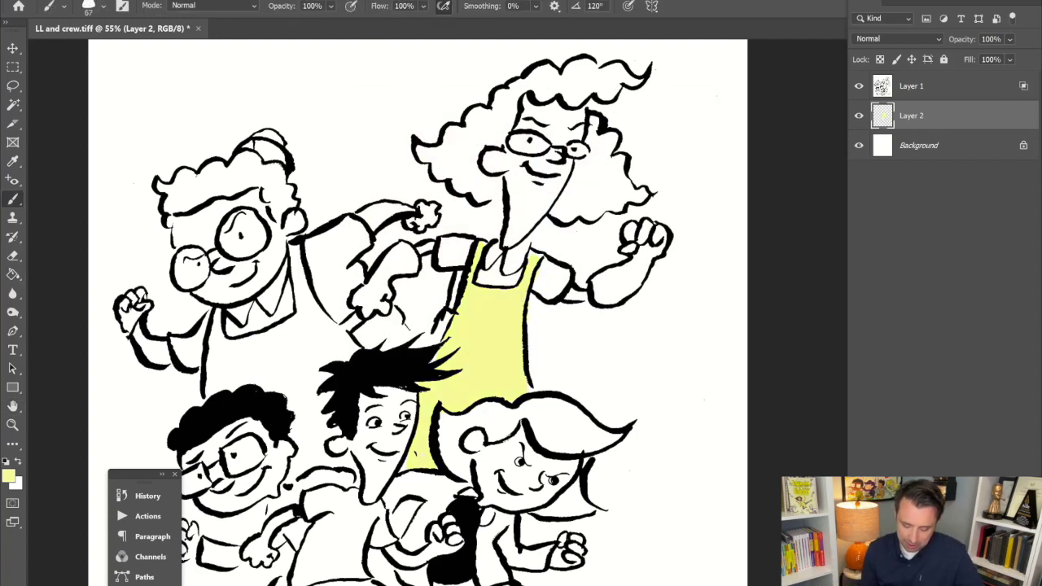
mouse_move(294, 241)
mouse_down()
mouse_move(310, 311)
mouse_move(340, 337)
mouse_move(326, 380)
mouse_move(342, 464)
mouse_move(351, 461)
mouse_move(303, 471)
mouse_move(274, 386)
mouse_move(213, 387)
mouse_move(210, 340)
mouse_move(220, 326)
mouse_move(269, 338)
mouse_move(305, 309)
mouse_up()
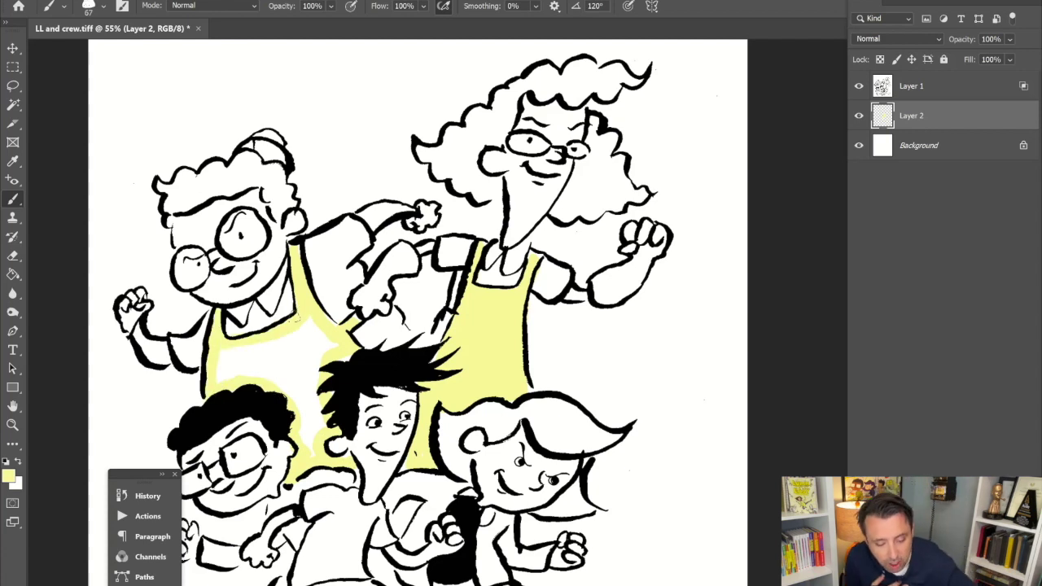
click(13, 274)
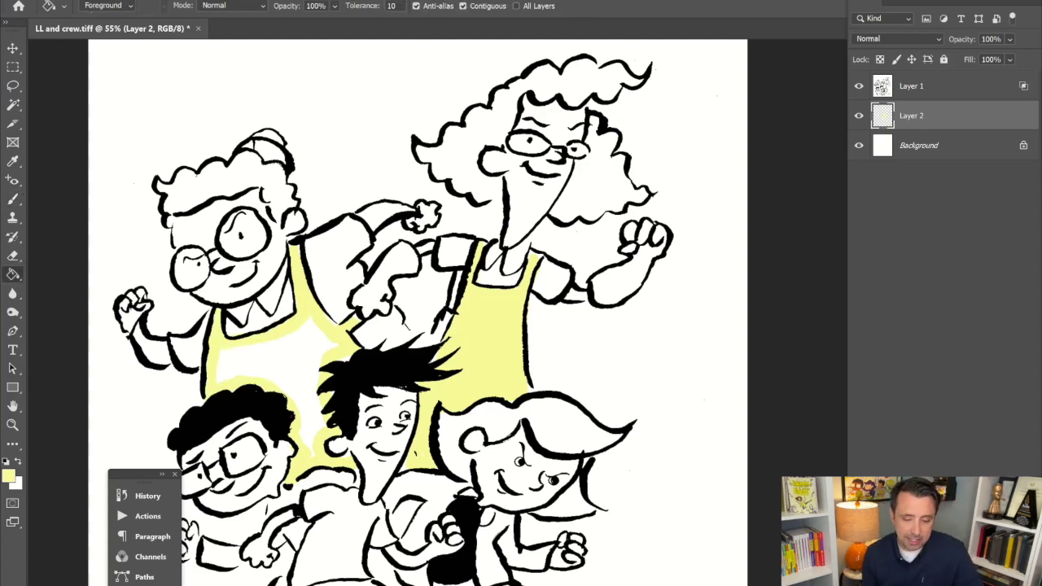
click(291, 365)
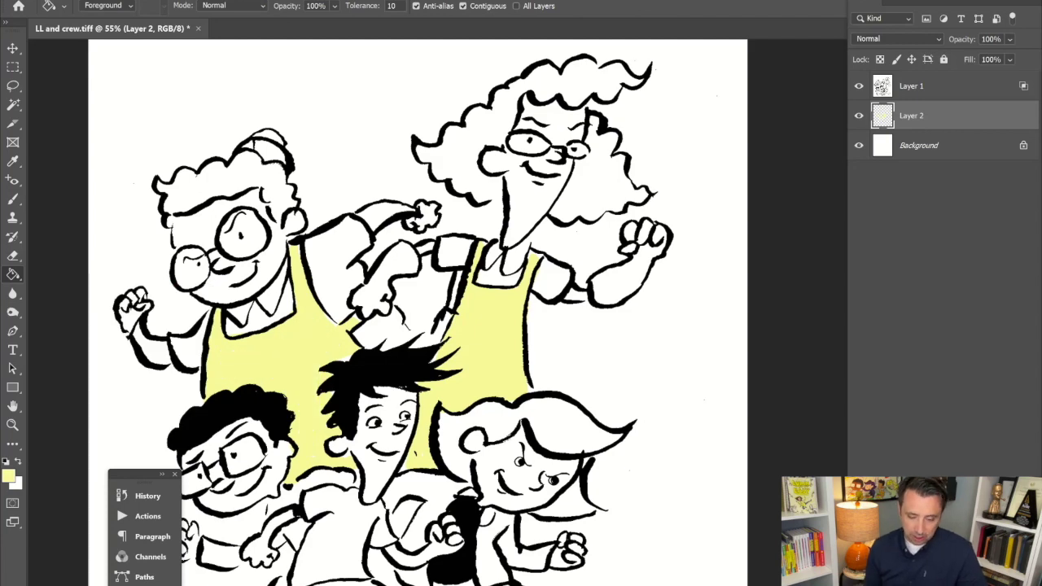
- Choose a more saturated yellow foreground color and brush it over both of the tall woman's gloves
click(13, 199)
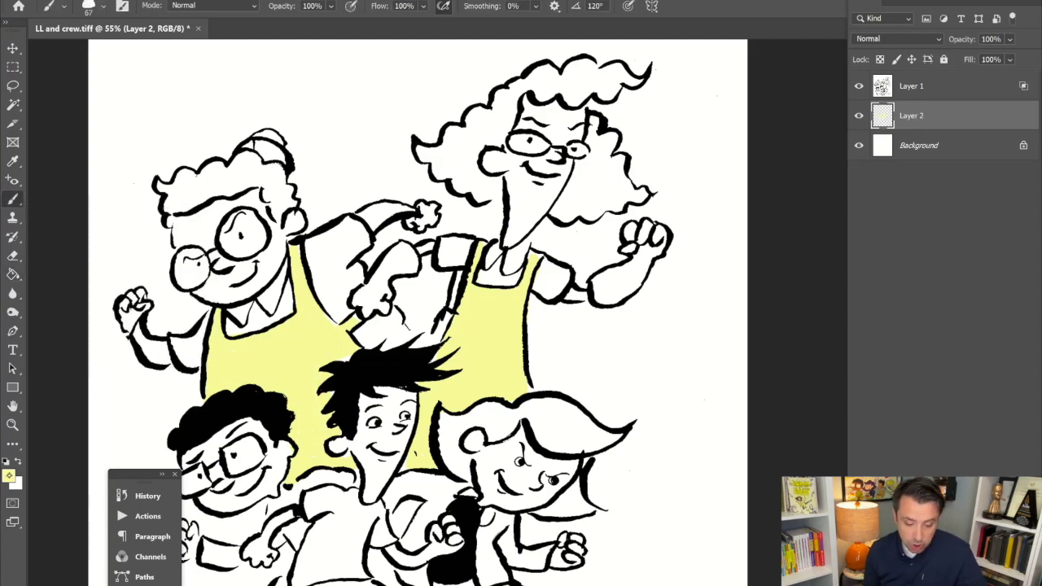
click(9, 475)
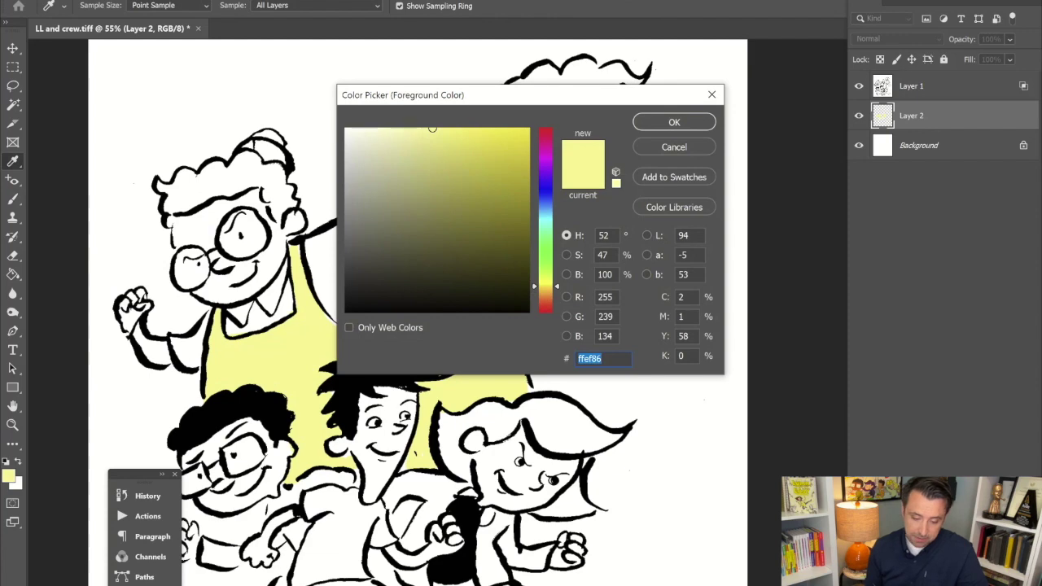
drag(432, 128, 517, 125)
key(Return)
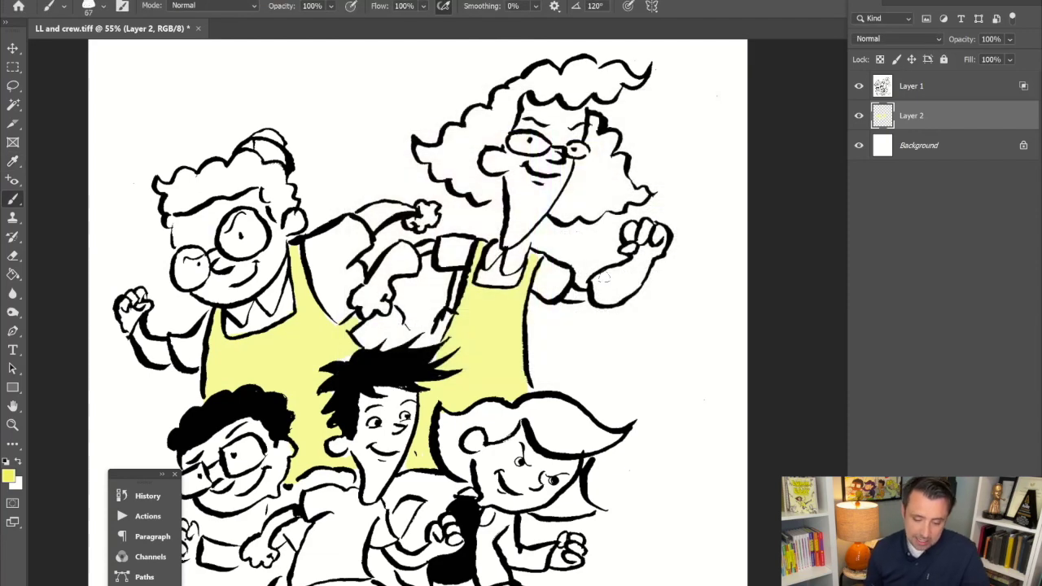
mouse_move(598, 287)
mouse_down()
mouse_move(625, 289)
mouse_move(644, 269)
mouse_move(658, 236)
mouse_move(640, 231)
mouse_move(631, 267)
mouse_move(609, 278)
mouse_move(623, 284)
mouse_move(648, 235)
mouse_up()
mouse_move(408, 257)
mouse_down()
mouse_move(415, 272)
mouse_move(381, 285)
mouse_move(367, 308)
mouse_move(361, 297)
mouse_move(397, 256)
mouse_up()
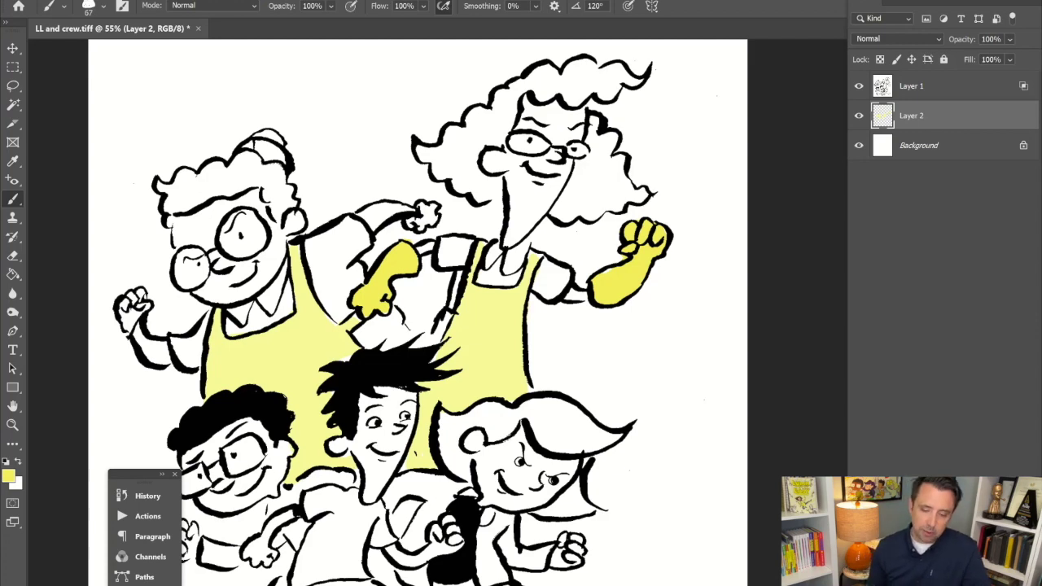
- Choose brown ae6932 as the foreground color and brush it over all of the tall woman's curly hair
click(9, 475)
click(546, 299)
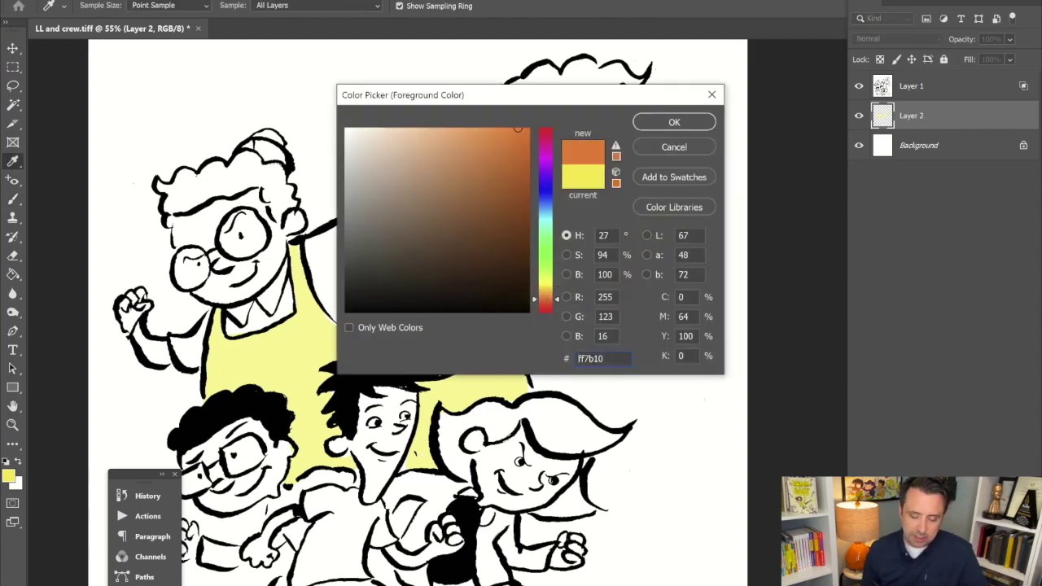
click(476, 187)
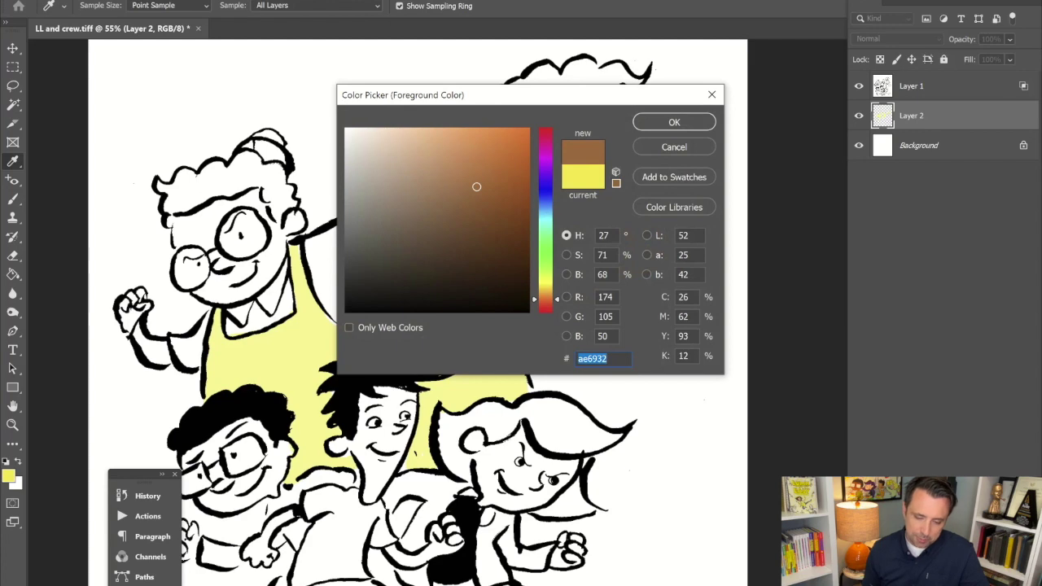
click(673, 124)
mouse_move(513, 93)
mouse_down()
mouse_move(501, 89)
mouse_move(494, 108)
mouse_move(424, 153)
mouse_move(490, 200)
mouse_move(503, 185)
mouse_move(477, 173)
mouse_move(471, 140)
mouse_move(505, 140)
mouse_move(526, 78)
mouse_move(555, 92)
mouse_move(640, 80)
mouse_move(580, 68)
mouse_move(515, 84)
mouse_move(497, 120)
mouse_move(450, 161)
mouse_move(457, 140)
mouse_up()
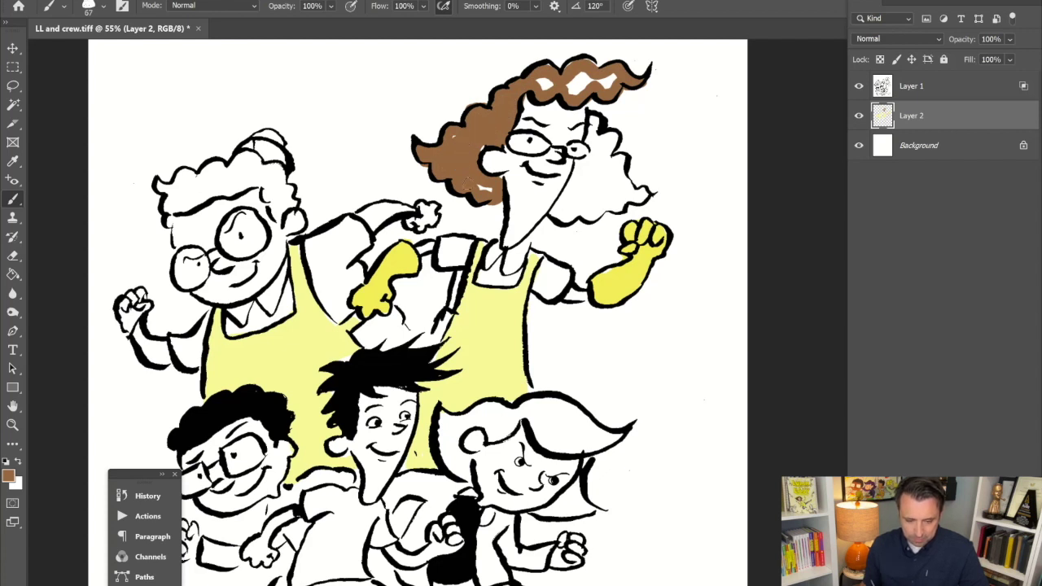
drag(537, 82, 575, 82)
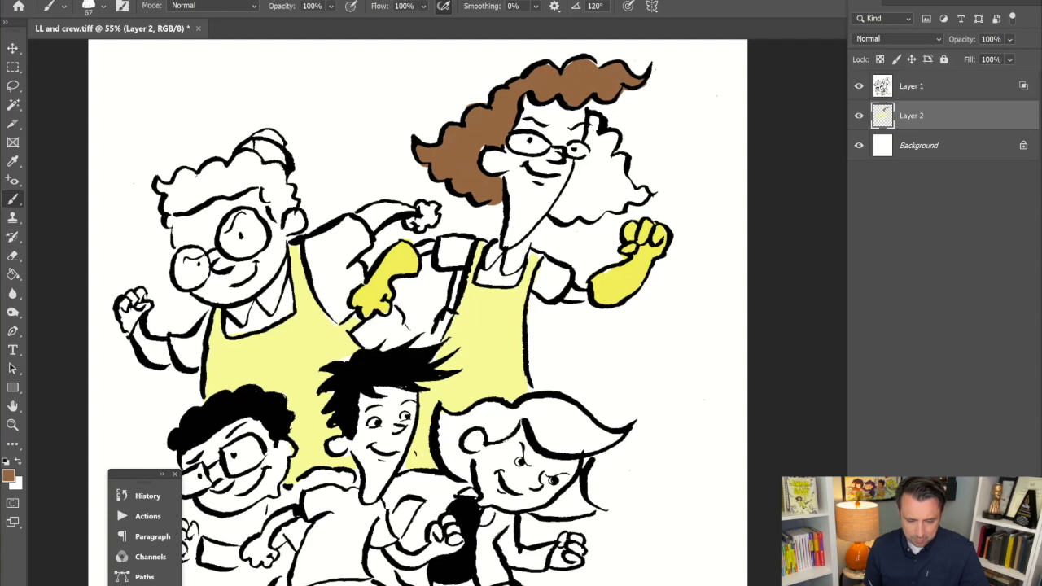
mouse_move(596, 118)
mouse_down()
mouse_move(614, 137)
mouse_move(610, 158)
mouse_move(631, 193)
mouse_move(644, 194)
mouse_move(570, 216)
mouse_up()
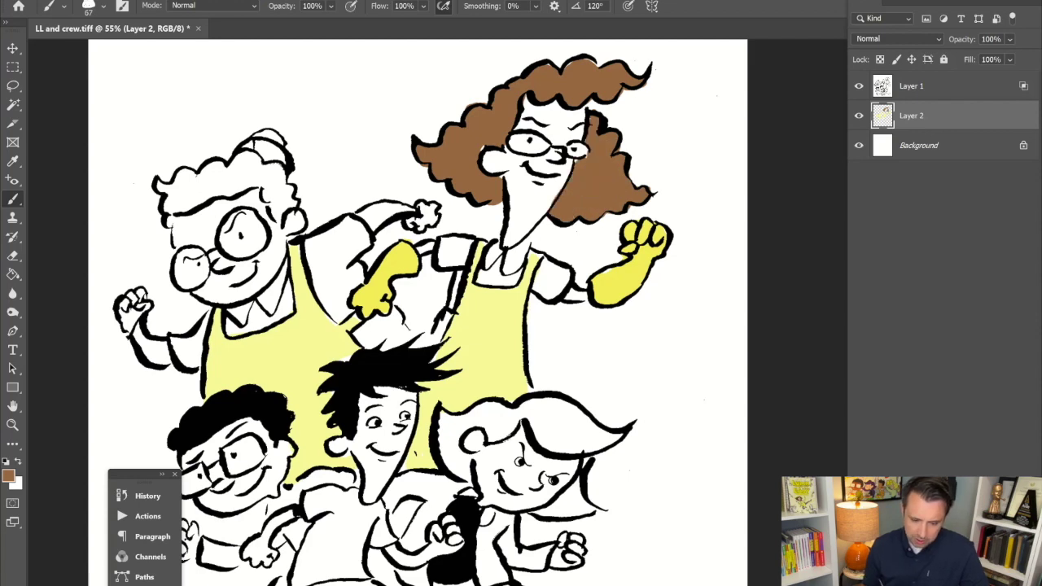
- Set the foreground color to tan f0b66b and brush it over the tall woman's face, ear and neck
key(i)
click(8, 475)
text(ae8932)
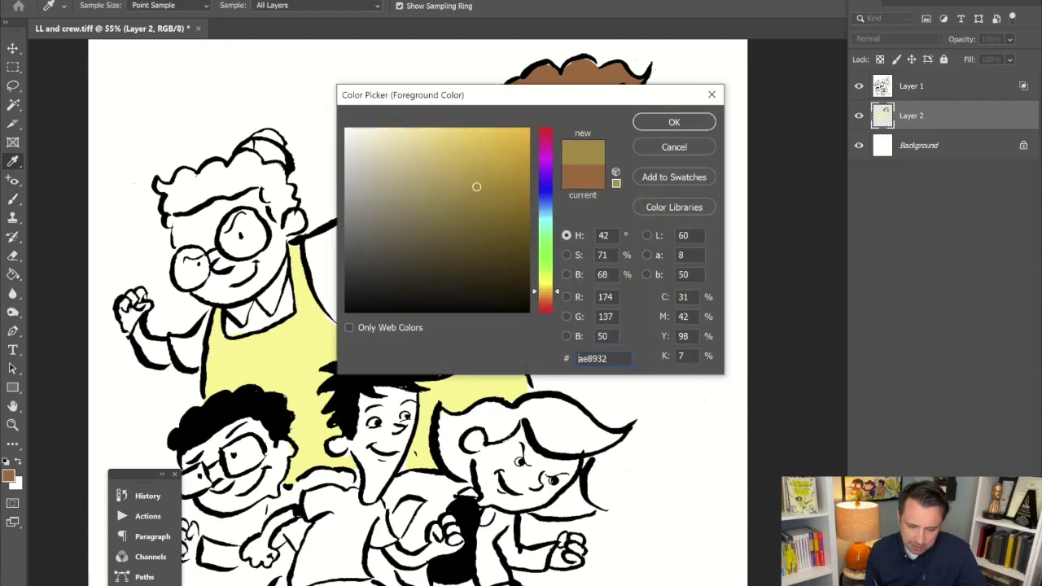
text(f0b66b)
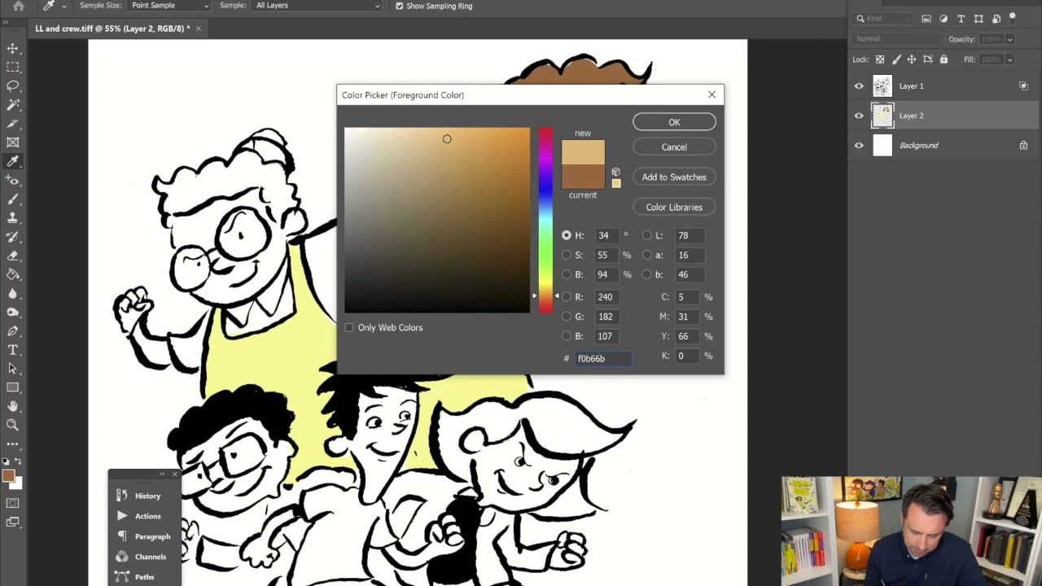
key(Return)
key(b)
mouse_move(492, 164)
mouse_down()
mouse_move(540, 167)
mouse_move(557, 152)
mouse_move(563, 172)
mouse_move(512, 238)
mouse_move(511, 173)
mouse_move(535, 194)
mouse_move(579, 121)
mouse_move(558, 106)
mouse_move(530, 110)
mouse_move(565, 122)
mouse_up()
- Choose a lighter tan foreground color and refill the tall woman's face with the Paint Bucket
click(10, 475)
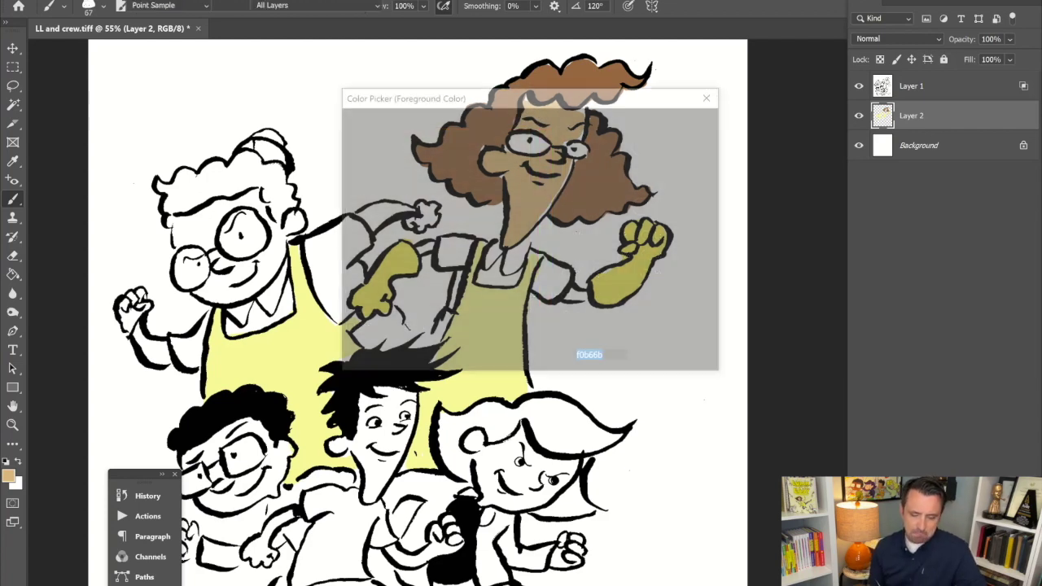
click(420, 130)
click(667, 123)
key(g)
click(531, 195)
- Brush the light tan skin color over the bare arm sections between the tall woman's sleeves and gloves
key(b)
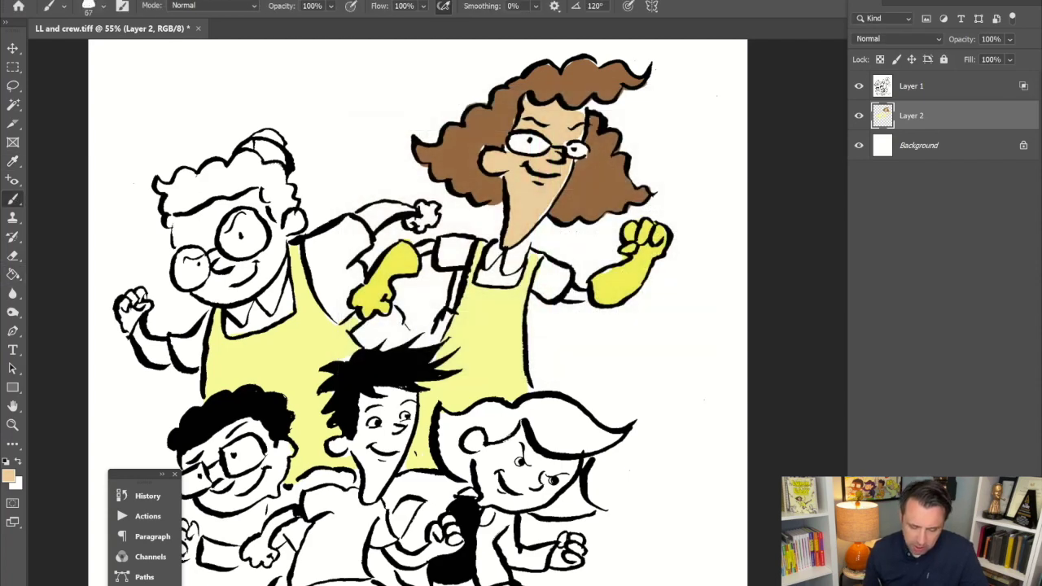
drag(568, 298, 587, 295)
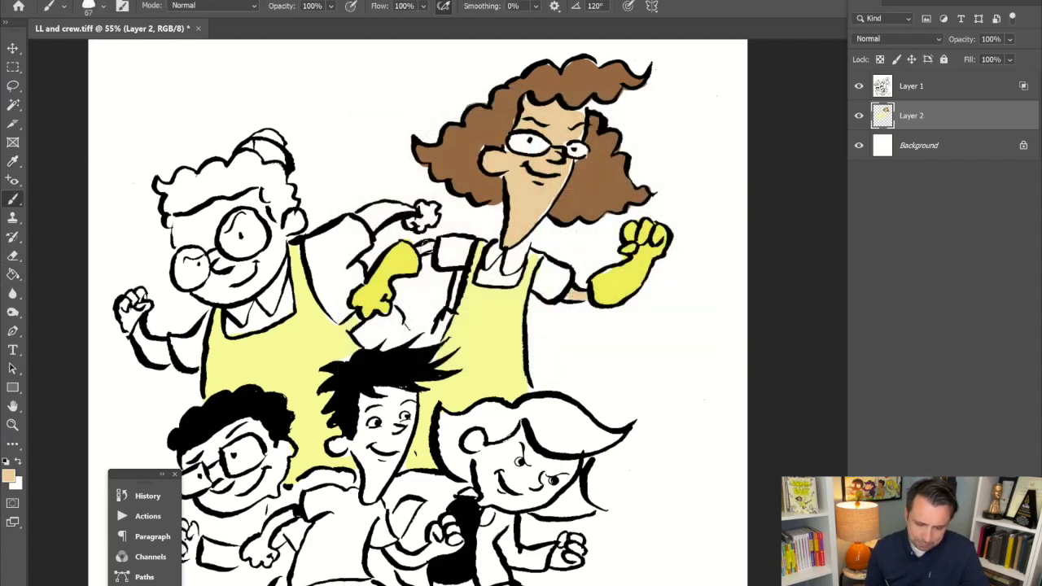
drag(420, 248, 433, 241)
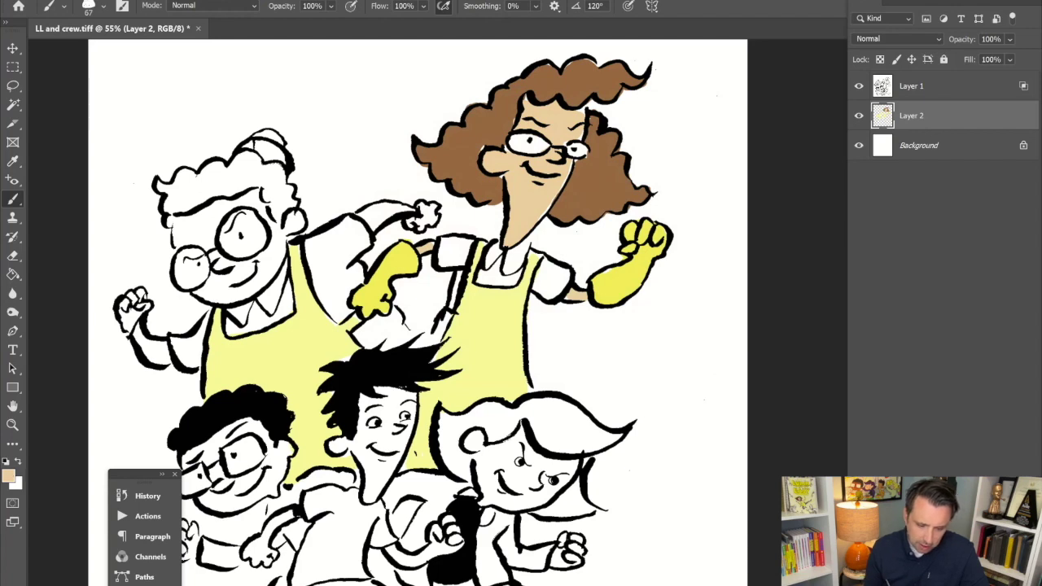
- Choose the slightly deeper tan efbc7b and brush it over the bun-haired character's arms, face and ear
click(8, 475)
click(434, 138)
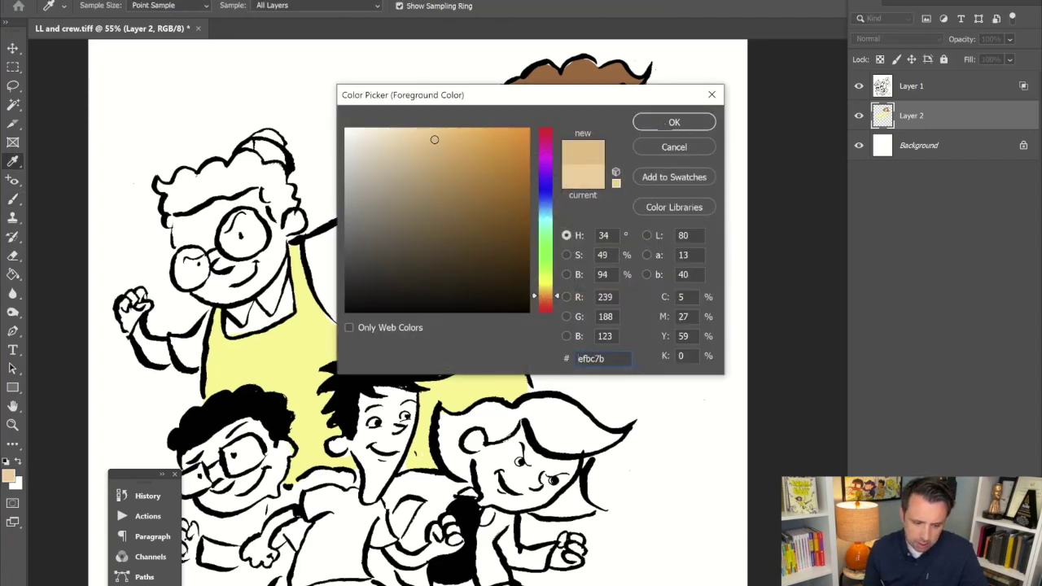
click(674, 122)
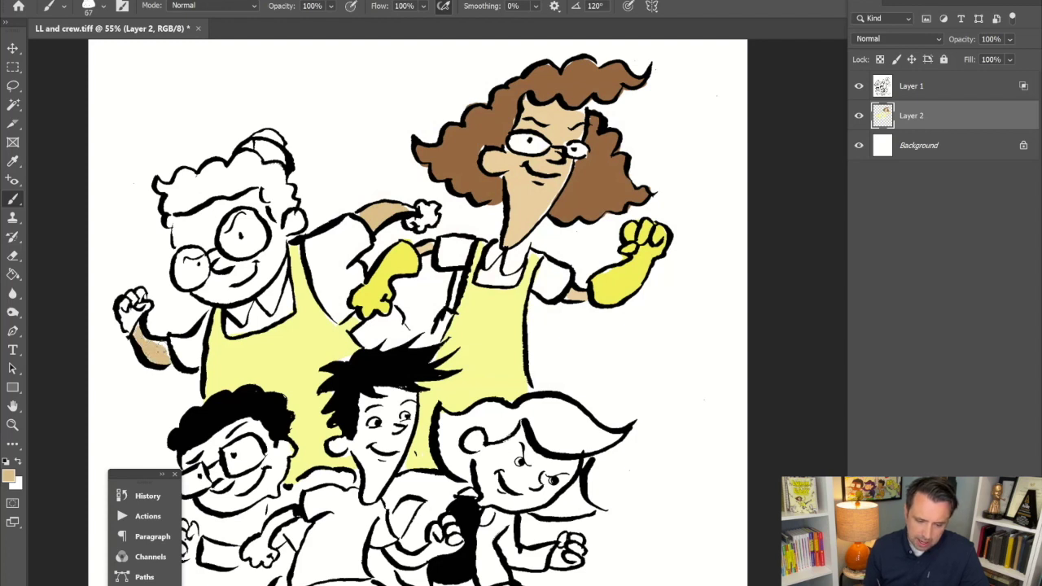
mouse_move(204, 285)
mouse_down()
mouse_move(269, 245)
mouse_move(249, 281)
mouse_move(252, 203)
mouse_move(184, 232)
mouse_move(218, 213)
mouse_move(188, 221)
mouse_up()
- Set the foreground color to blue-gray aeb7cb and brush it over the bun-haired character's hair
click(8, 476)
text(aeb7cb)
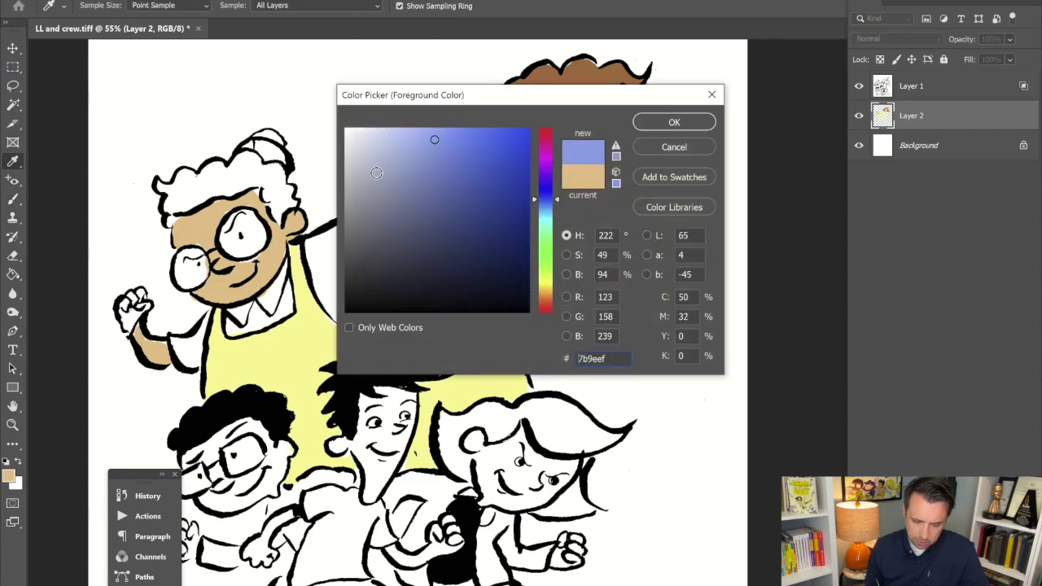
key(Return)
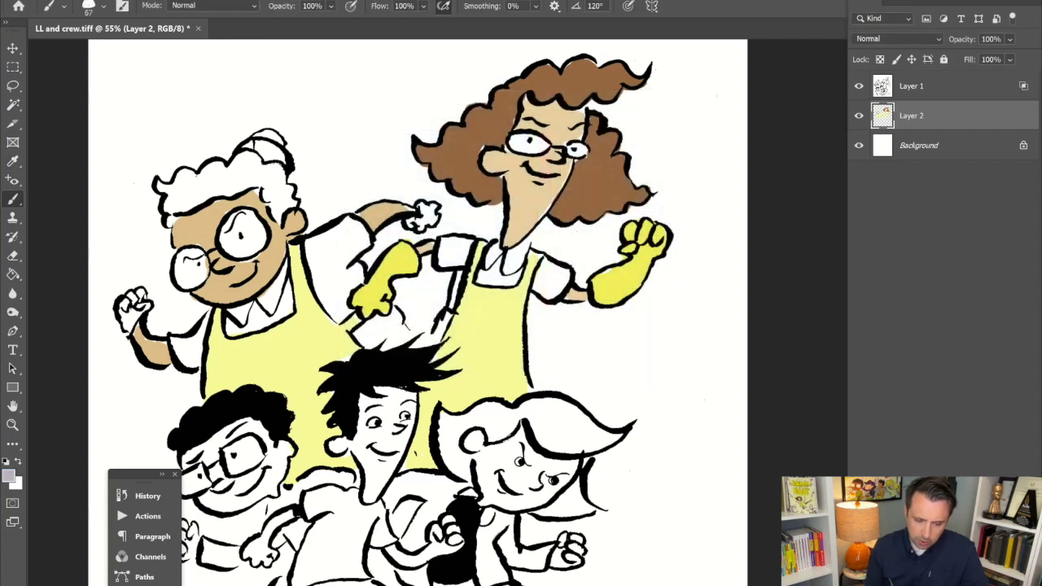
drag(166, 206, 172, 223)
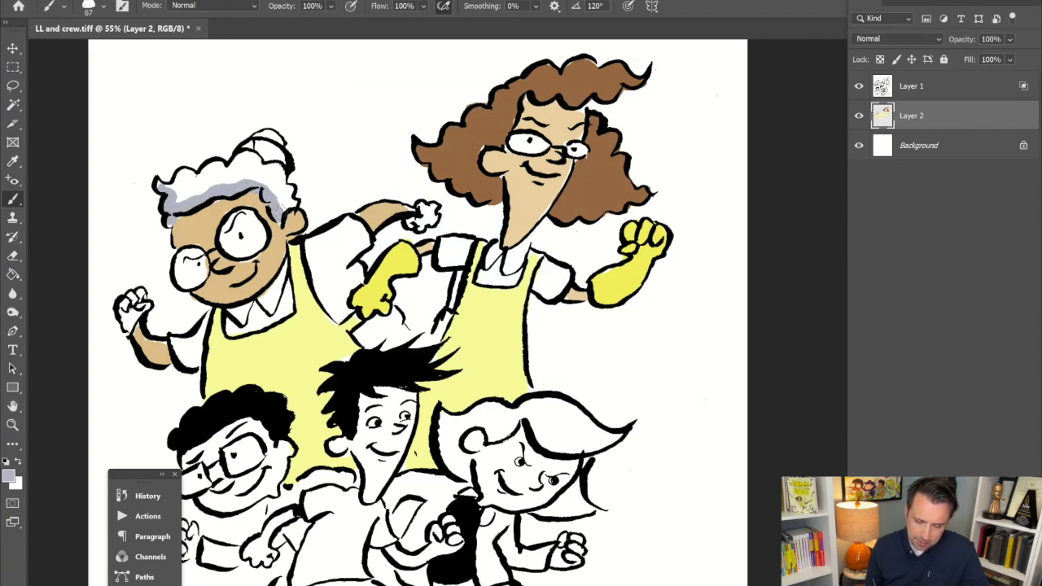
drag(254, 170, 227, 176)
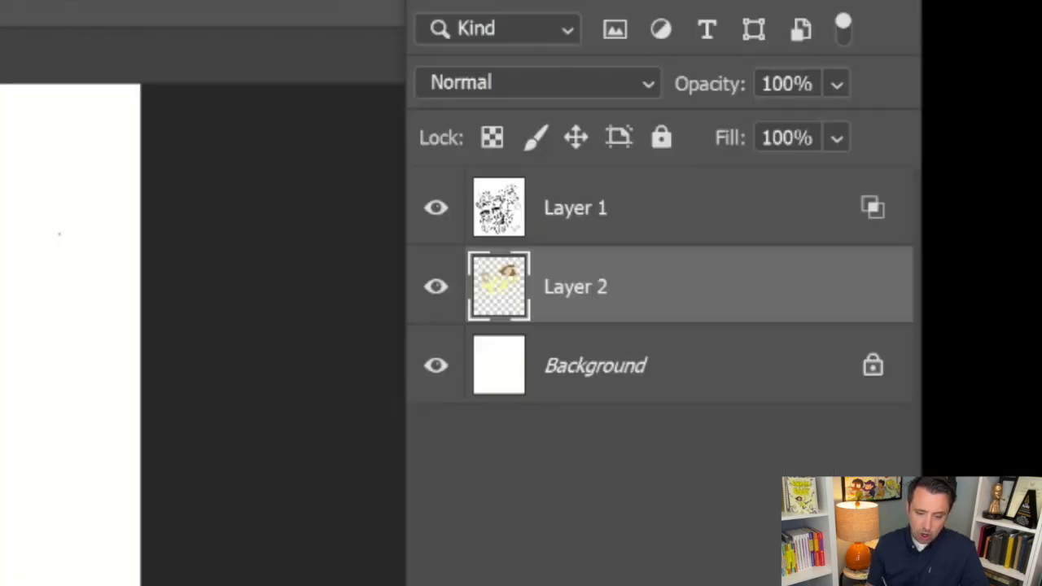
- Rename Layer 2, which holds the two women's colors, as LL and Betty
scroll(70, 333, down, 3)
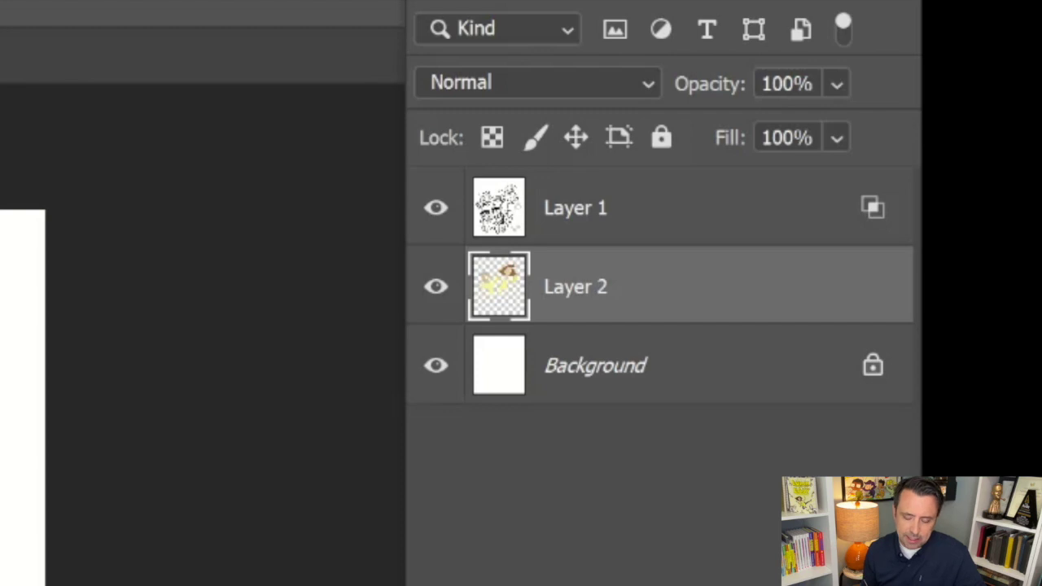
double_click(580, 287)
text(LL and Betty)
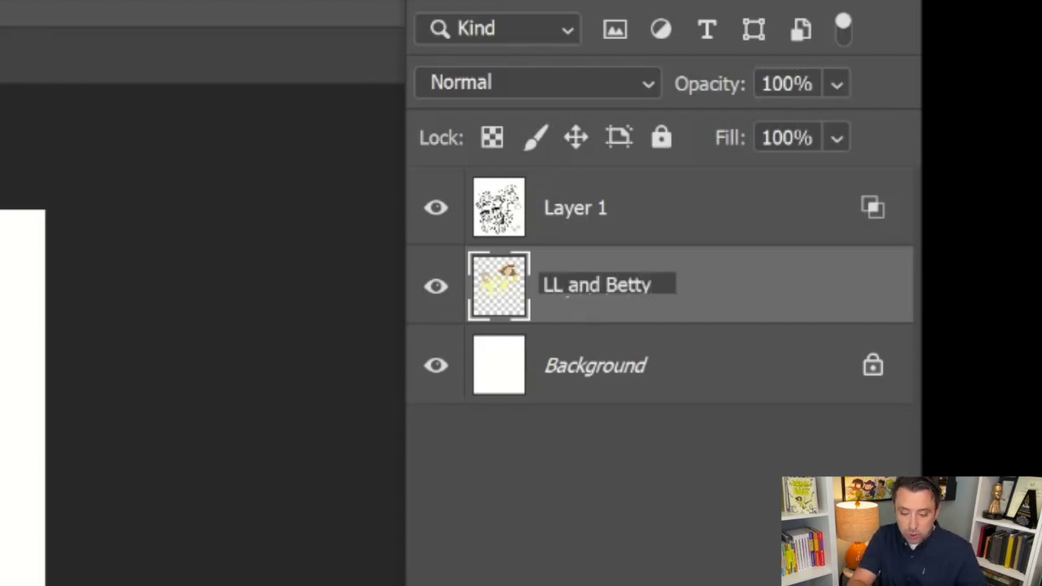
key(Return)
- Add a new layer above LL and Betty and name it Kids
key(ctrl+shift+alt+n)
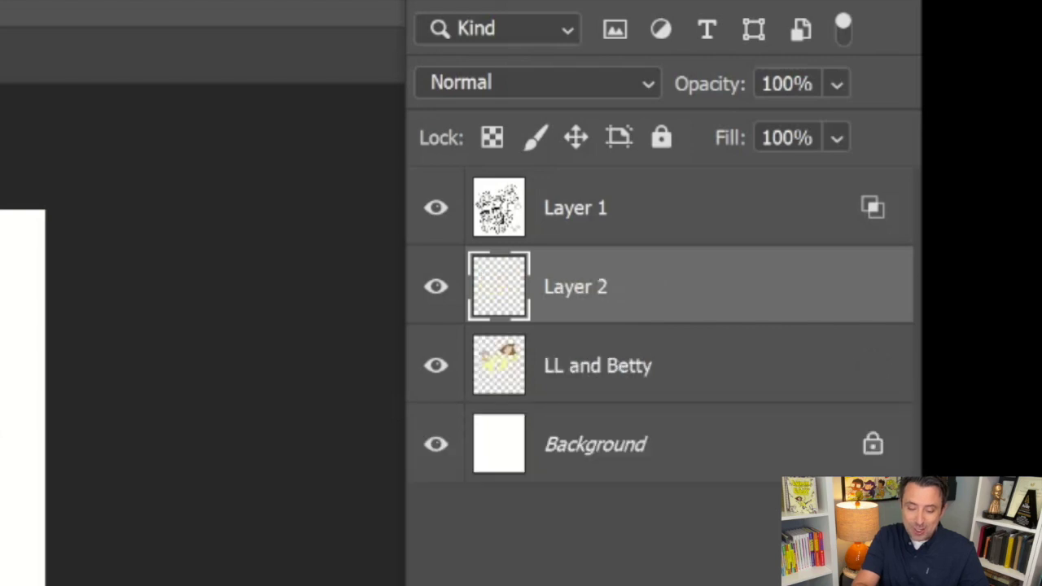
double_click(570, 287)
text(Kids)
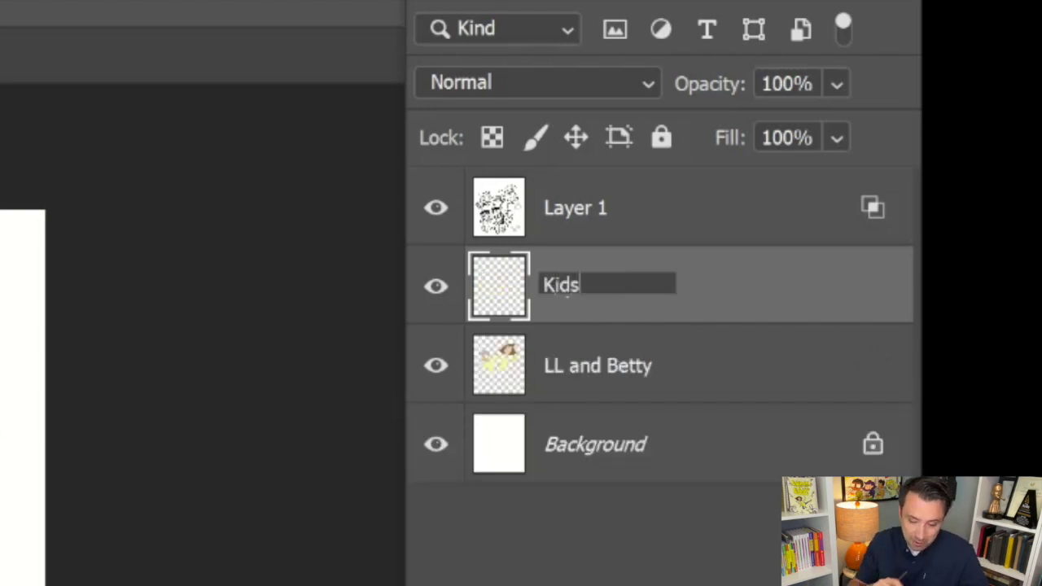
key(Return)
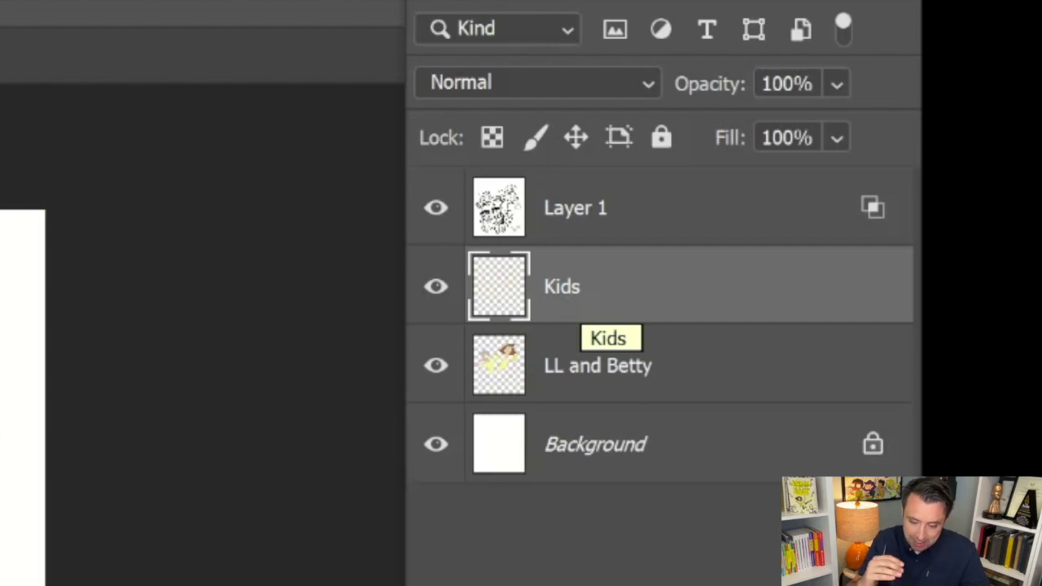
- Choose a brown foreground color and brush it over the face, ear and fist of the boy with glasses on the Kids layer
scroll(25, 391, up, 5)
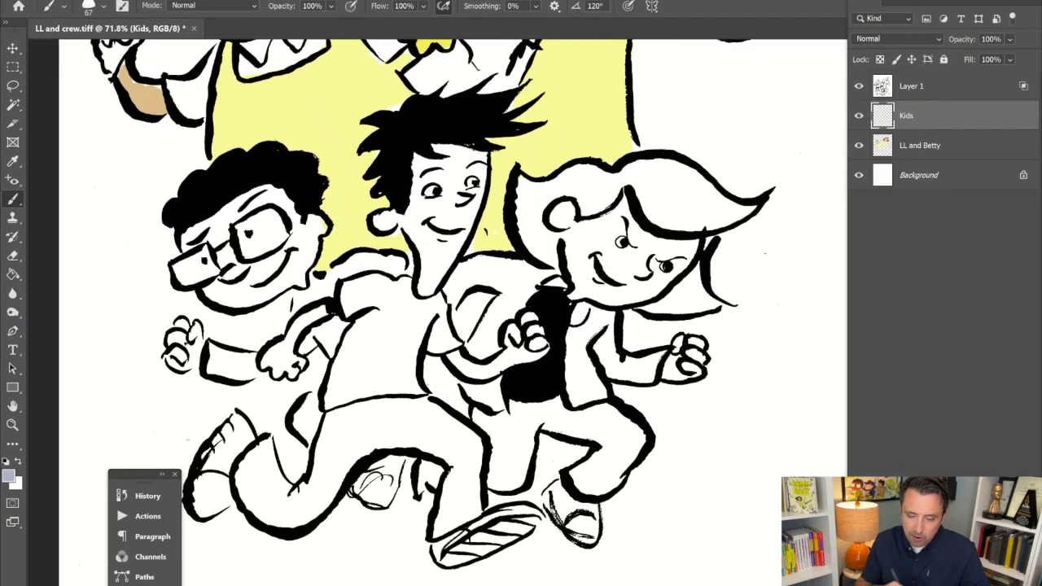
click(9, 476)
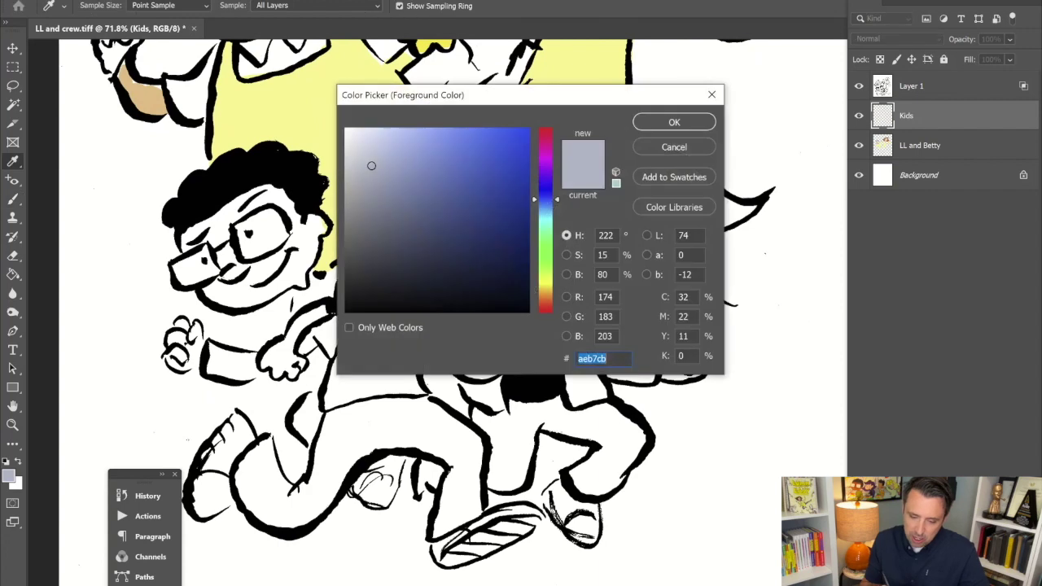
text(945425)
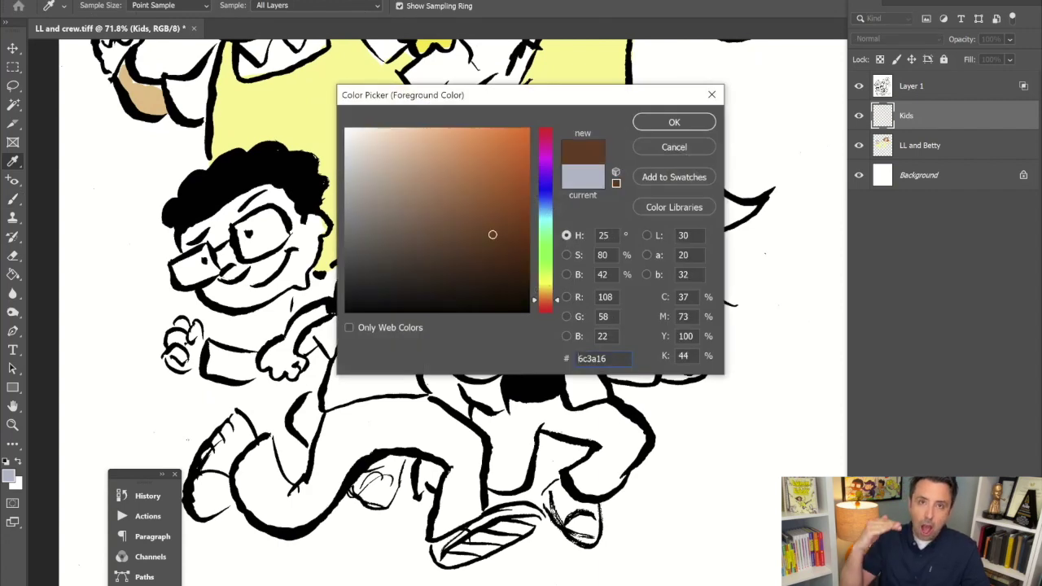
key(Return)
mouse_move(207, 227)
mouse_down()
mouse_move(197, 233)
mouse_move(231, 275)
mouse_move(277, 289)
mouse_move(299, 275)
mouse_move(326, 220)
mouse_move(260, 192)
mouse_move(202, 229)
mouse_up()
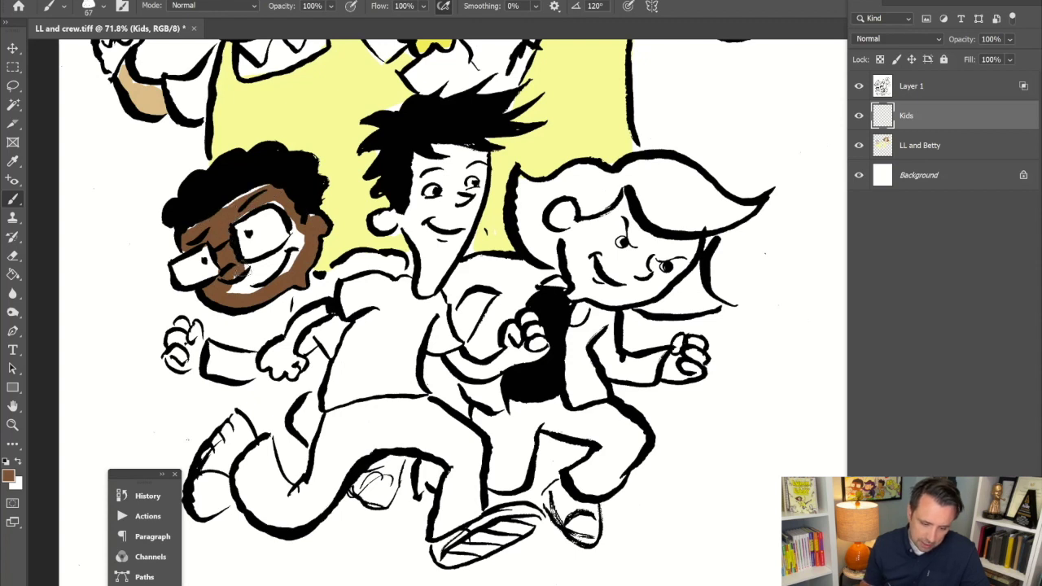
drag(244, 273, 297, 238)
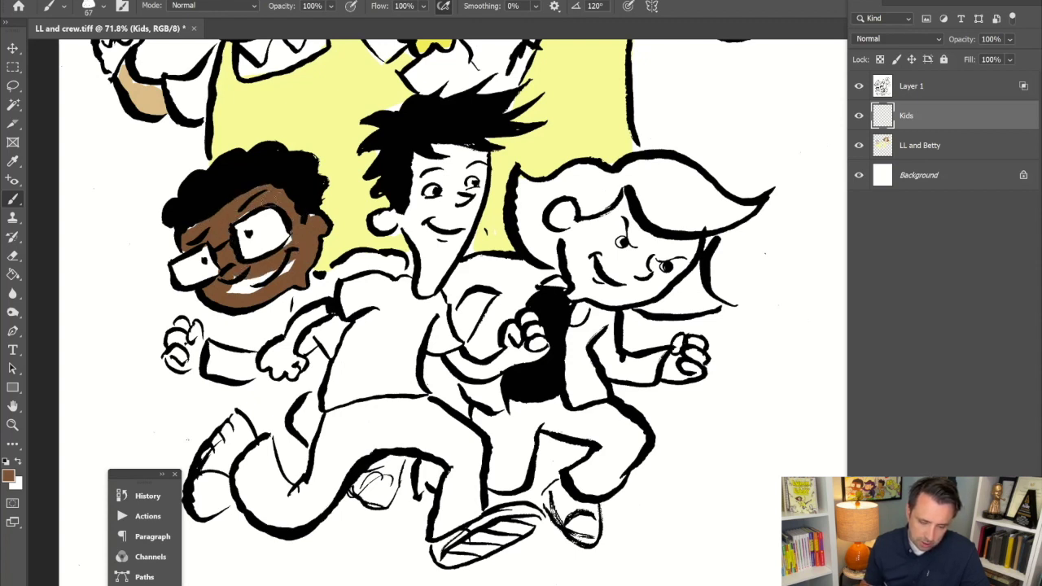
drag(257, 290, 291, 248)
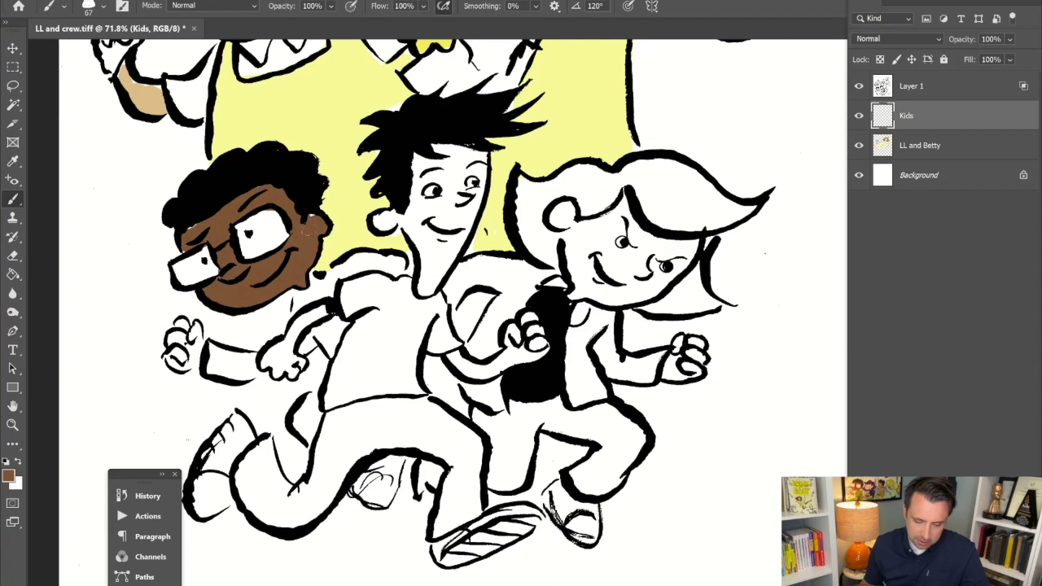
mouse_move(189, 342)
mouse_down()
mouse_move(175, 362)
mouse_move(200, 348)
mouse_move(175, 324)
mouse_move(187, 350)
mouse_up()
- Brush green over the clothing areas showing around the middle boy, dark green in the lower gaps, and pale olive on the glasses boy's sleeve
click(9, 476)
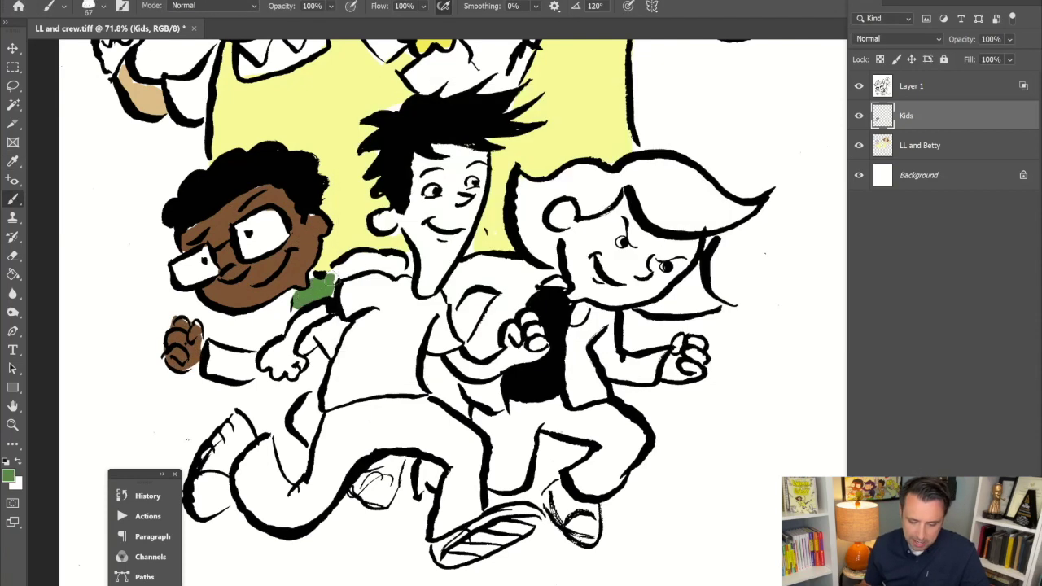
click(8, 476)
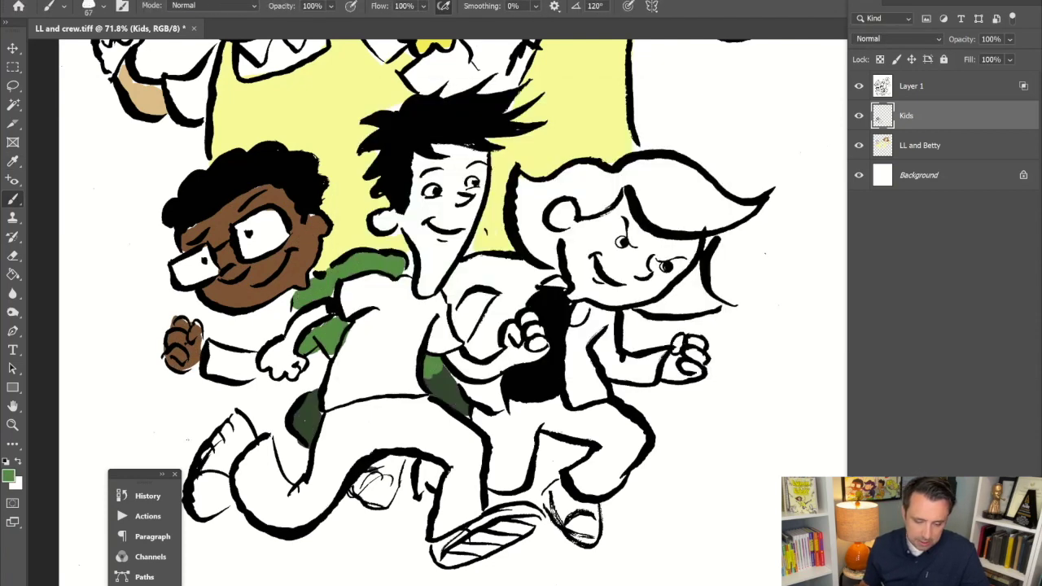
drag(212, 366, 256, 358)
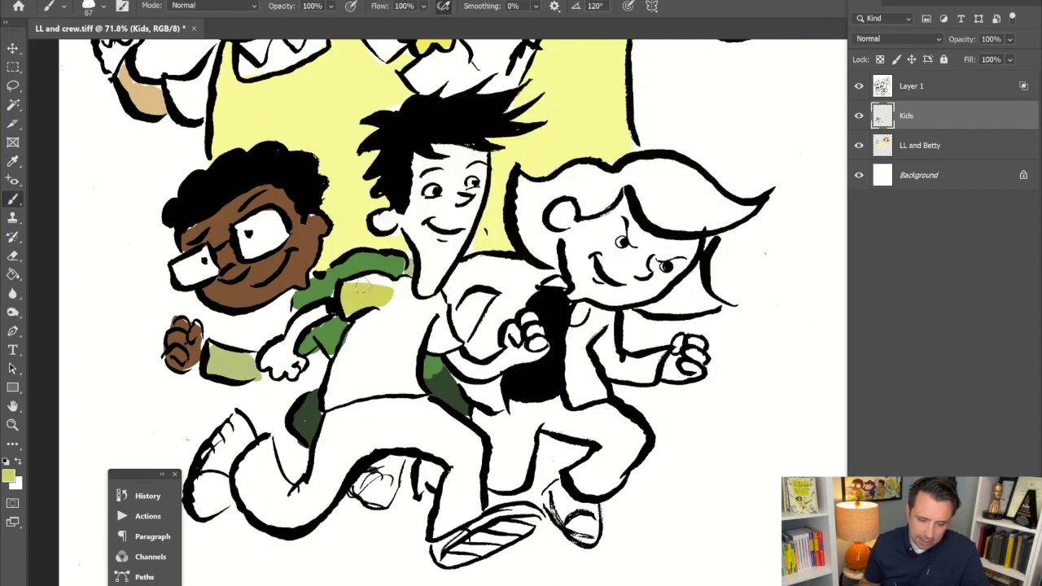
- Paint the middle boy's T-shirt yellow-green and his pants blue 3787d8
drag(358, 285, 407, 399)
drag(343, 395, 407, 342)
click(8, 476)
click(682, 115)
mouse_move(332, 415)
mouse_down()
mouse_move(327, 430)
mouse_move(371, 452)
mouse_move(436, 413)
mouse_move(359, 427)
mouse_move(464, 508)
mouse_up()
- Choose a light brown skin color, brush it over the middle boy's arms, face and ear, and paint his eyes white
click(8, 475)
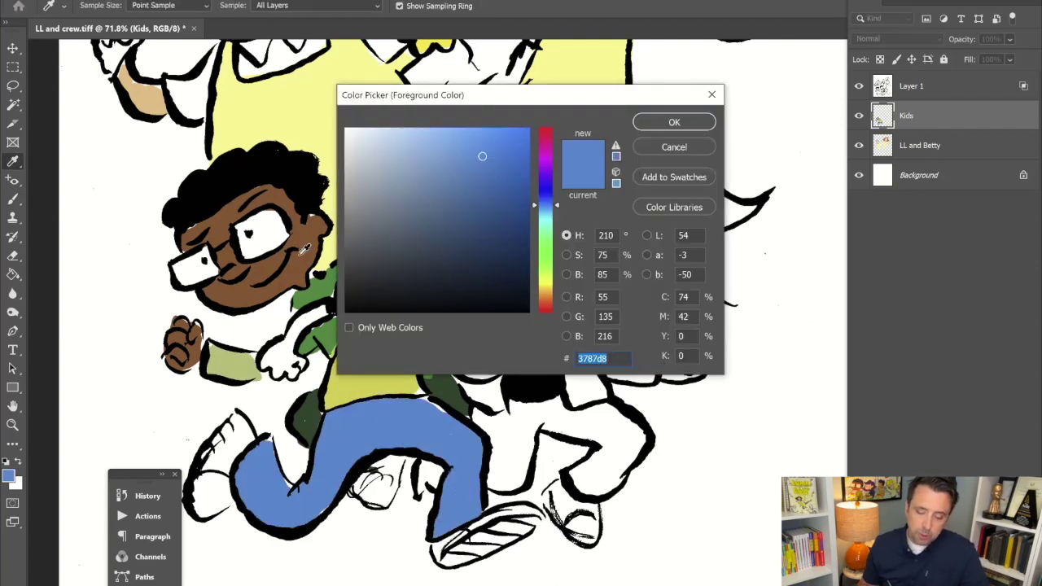
click(675, 122)
mouse_move(330, 310)
mouse_down()
mouse_move(299, 325)
mouse_move(281, 371)
mouse_up()
mouse_move(379, 219)
mouse_down()
mouse_move(420, 245)
mouse_move(481, 154)
mouse_move(440, 260)
mouse_up()
alt+click(439, 190)
drag(422, 192, 433, 190)
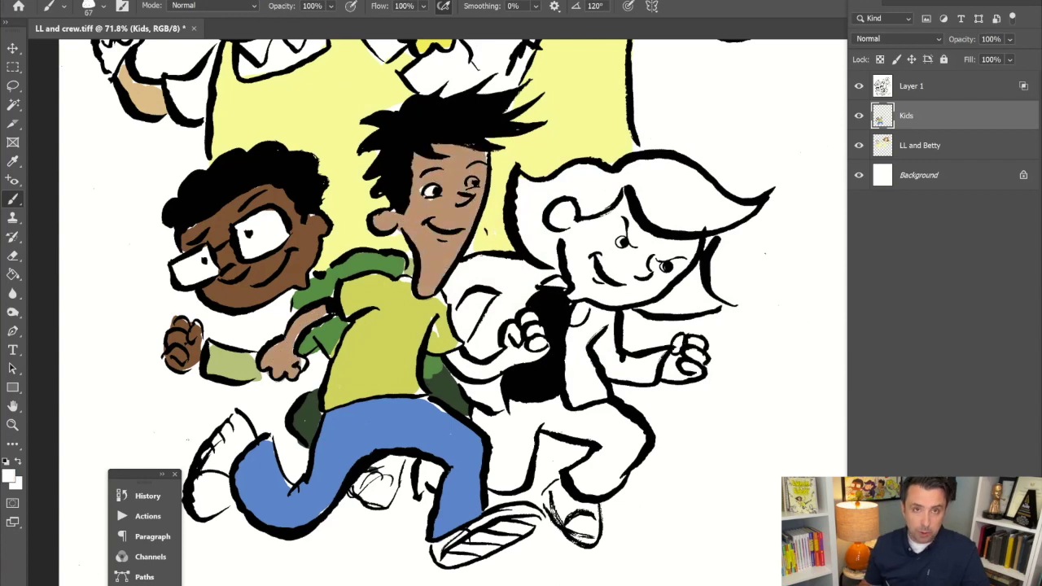
alt+click(440, 249)
mouse_move(452, 355)
mouse_down()
mouse_move(474, 371)
mouse_move(526, 322)
mouse_up()
- Choose a purple foreground color and brush it over the girl's hair
alt+click(440, 335)
click(8, 475)
click(546, 173)
click(478, 206)
click(675, 122)
mouse_move(570, 176)
mouse_down()
mouse_move(533, 244)
mouse_move(733, 187)
mouse_move(700, 293)
mouse_move(579, 187)
mouse_up()
- Choose a skin color for the girl and brush it over her face and raised fist
click(8, 476)
click(673, 121)
mouse_move(570, 228)
mouse_down()
mouse_move(595, 291)
mouse_move(664, 242)
mouse_move(623, 242)
mouse_up()
click(622, 242)
alt+click(631, 281)
drag(678, 340, 673, 376)
- Choose a blue foreground color and brush it over the girl's top around the black area of her torso
click(8, 475)
click(547, 202)
click(674, 121)
mouse_move(456, 281)
mouse_down()
mouse_move(529, 269)
mouse_move(541, 286)
mouse_move(562, 282)
mouse_up()
drag(459, 384, 498, 407)
mouse_move(576, 395)
mouse_down()
mouse_move(643, 371)
mouse_move(590, 317)
mouse_up()
- Choose a muted purple foreground color and brush it over the girl's pants
click(9, 476)
click(546, 174)
click(466, 189)
click(440, 176)
click(674, 121)
mouse_move(485, 417)
mouse_down()
mouse_move(525, 423)
mouse_move(545, 411)
mouse_move(595, 485)
mouse_move(615, 431)
mouse_up()
- Rename the empty layer directly above the Kids layer as dots
key(ctrl+0)
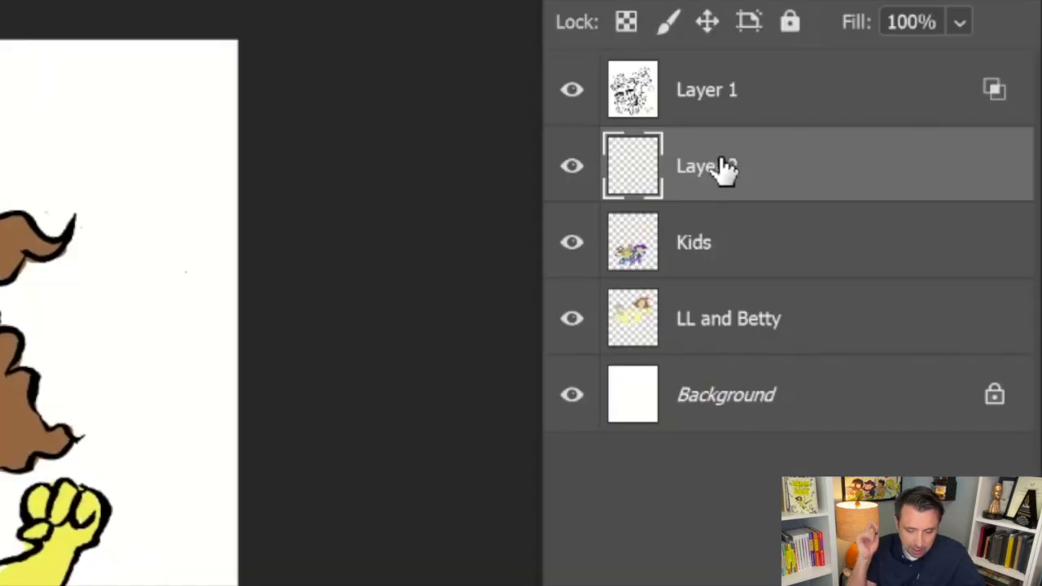
double_click(722, 168)
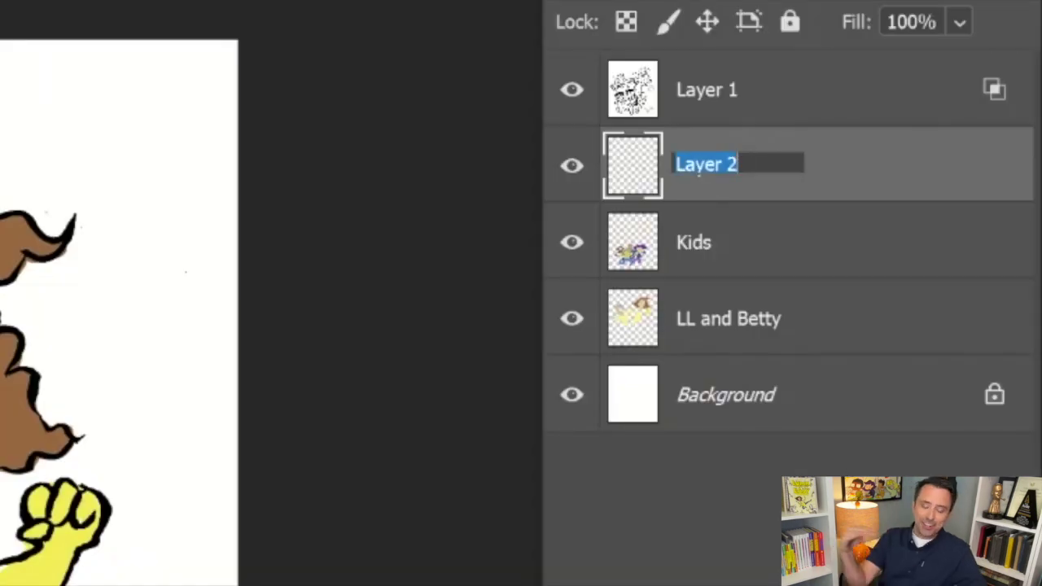
text(dots)
key(Return)
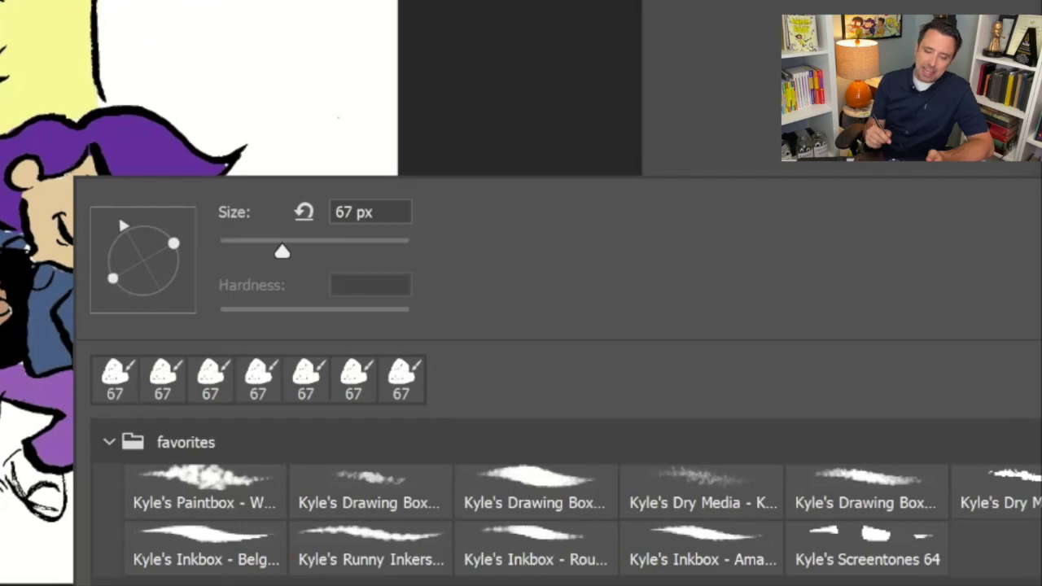
- Select the Kyle's Screentones 64 brush from the favorites presets and adjust its size
click(868, 547)
click(316, 244)
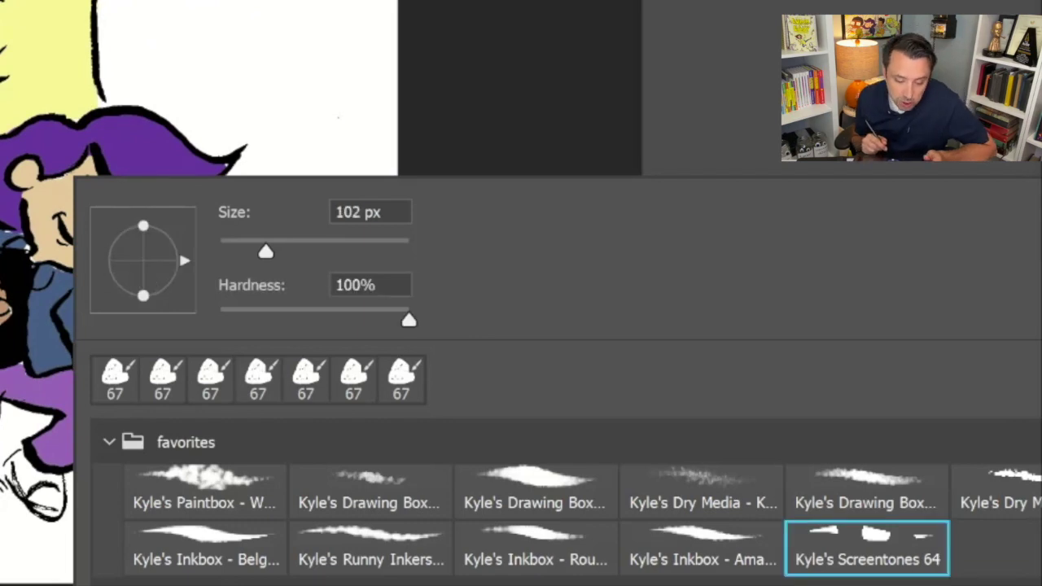
key(Return)
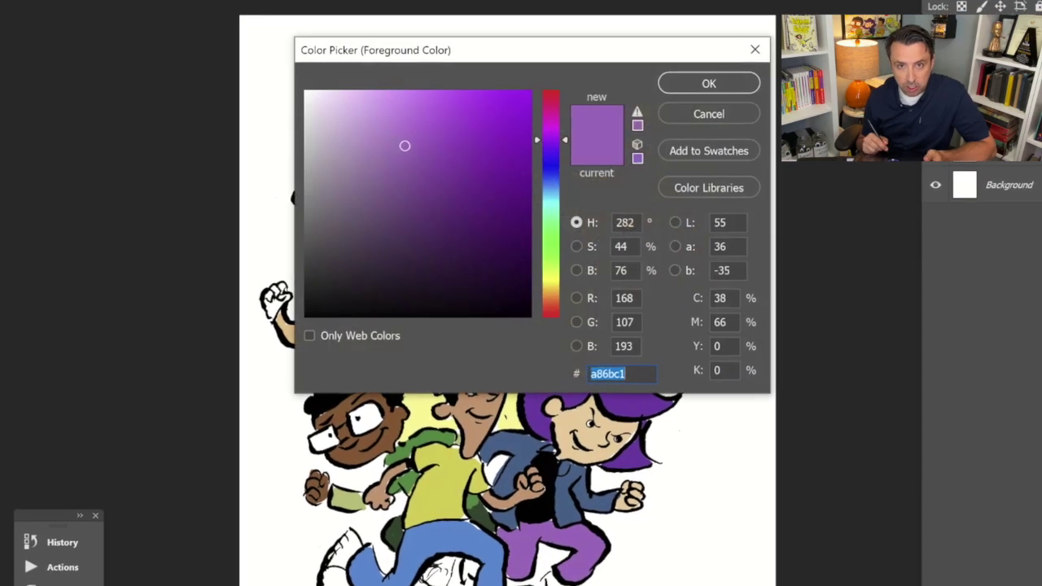
- Choose a warm reddish foreground color and stamp a patch of screentone dots on the cheek of the woman with curly brown hair
text(c1966b)
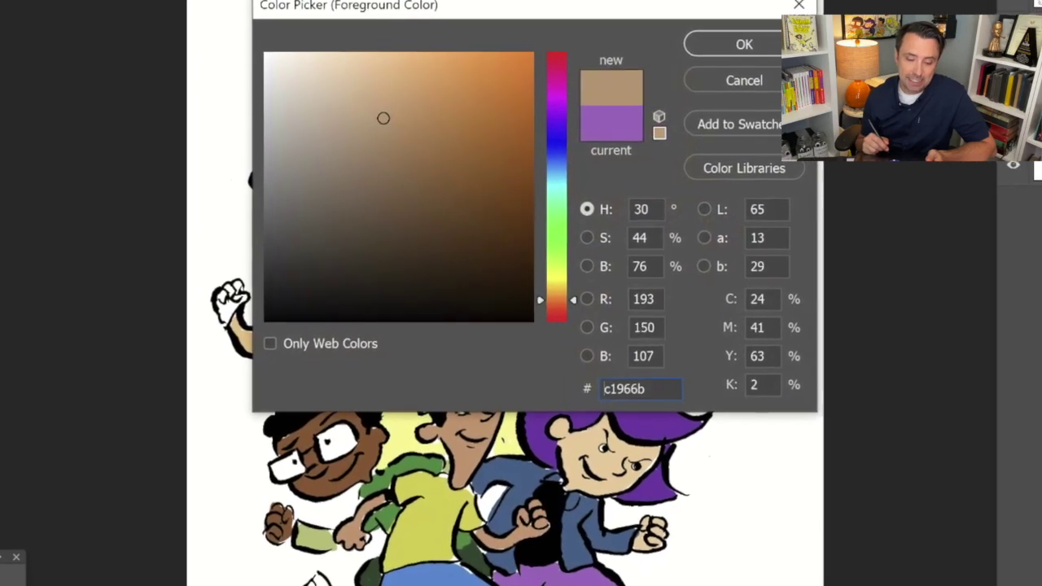
click(399, 82)
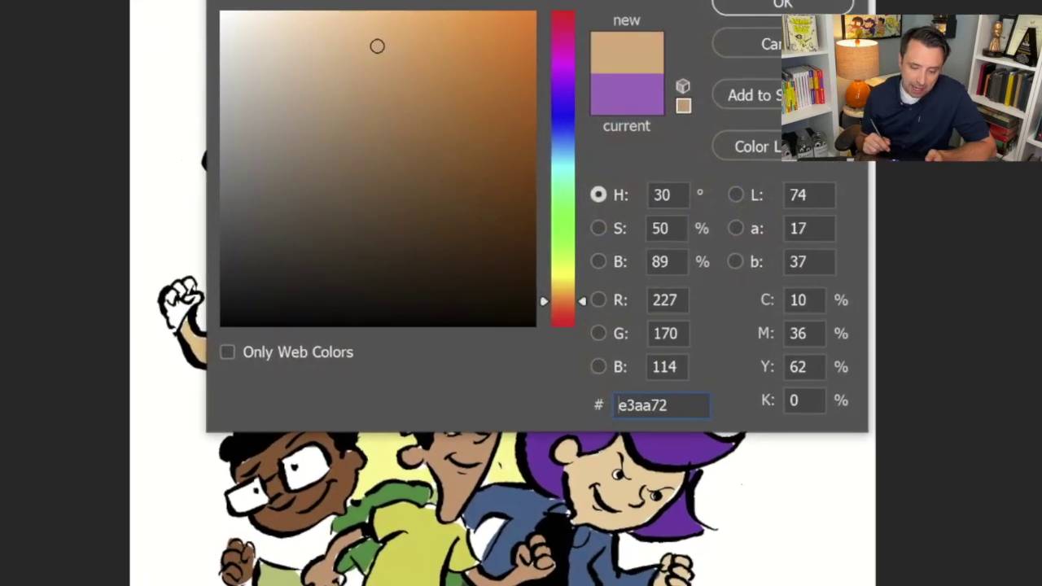
click(557, 316)
key(Return)
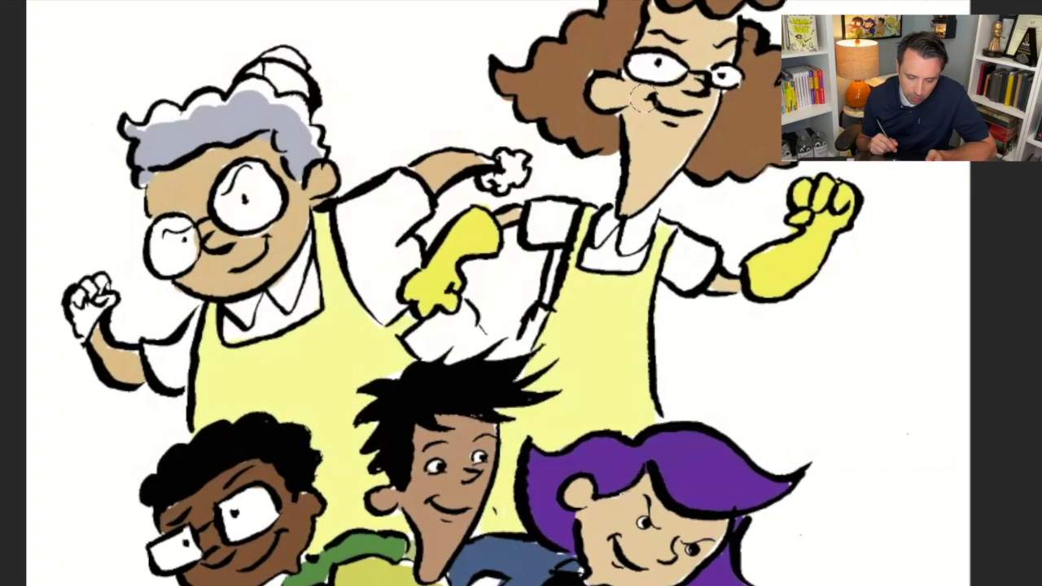
click(612, 125)
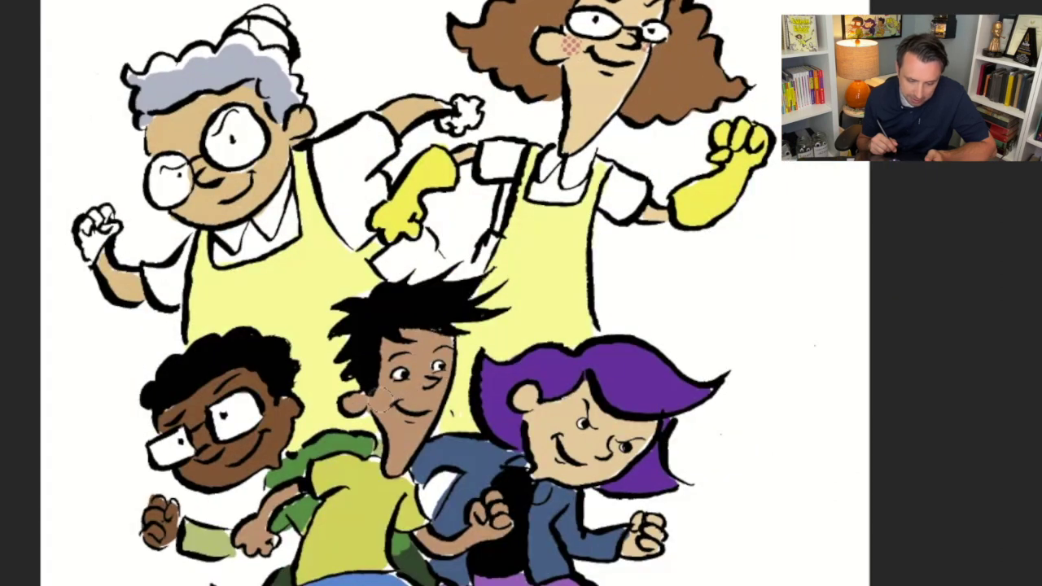